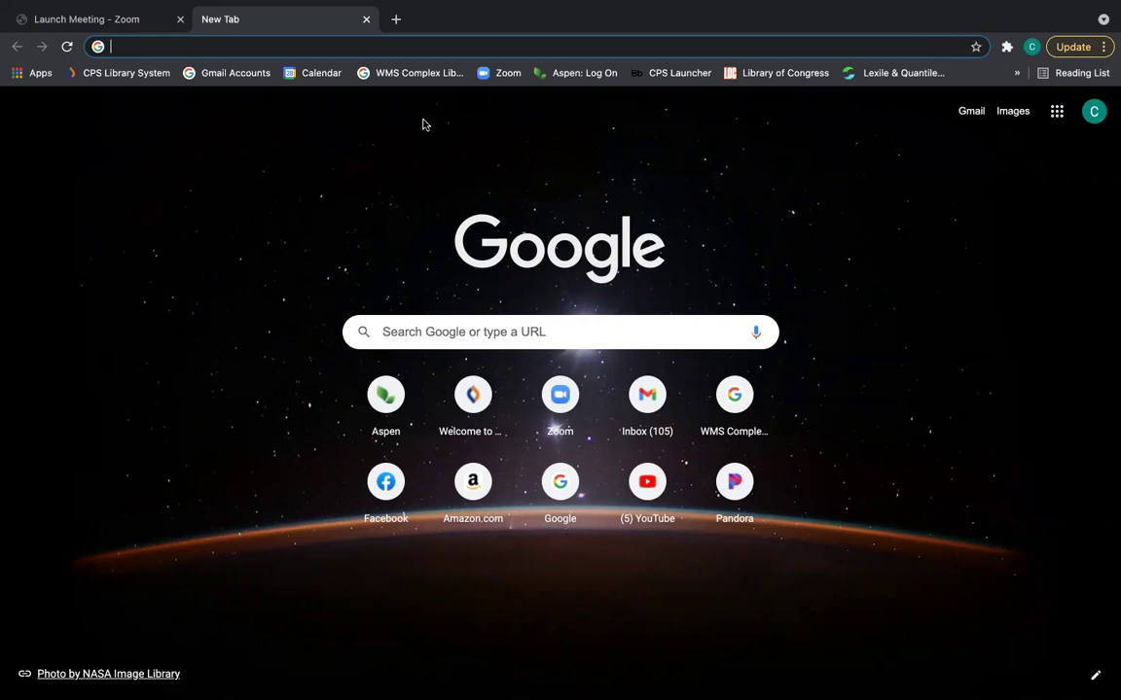
Open the WMS Complex Library site from its bookmark, signed in with the school account.
click(412, 73)
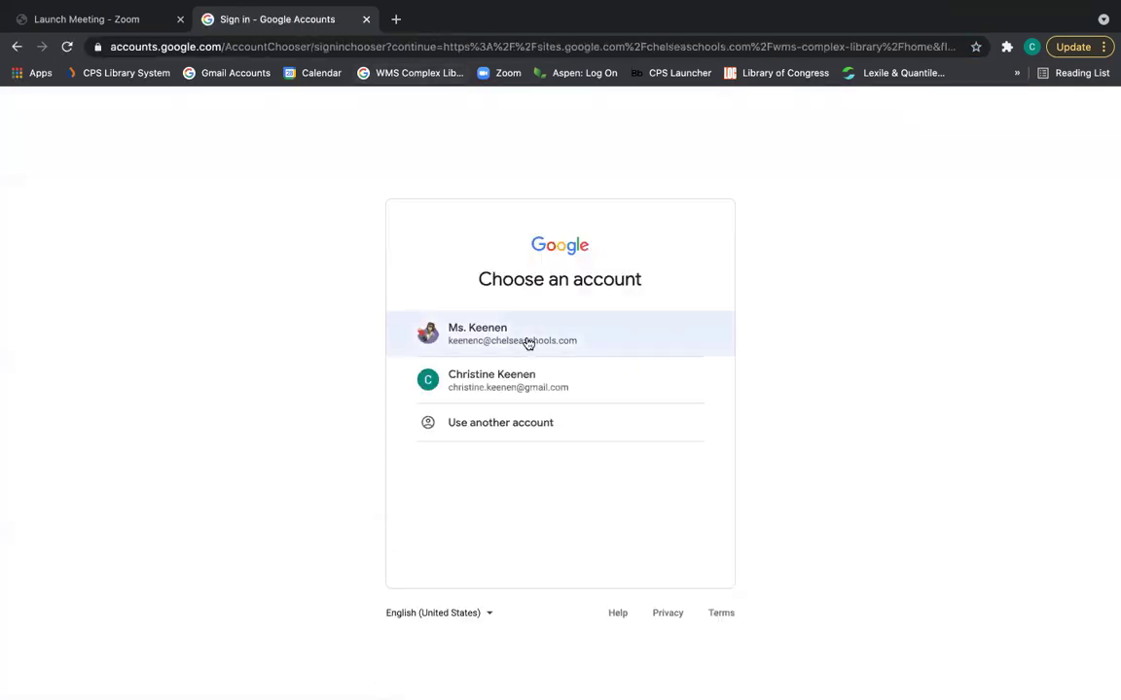
click(528, 341)
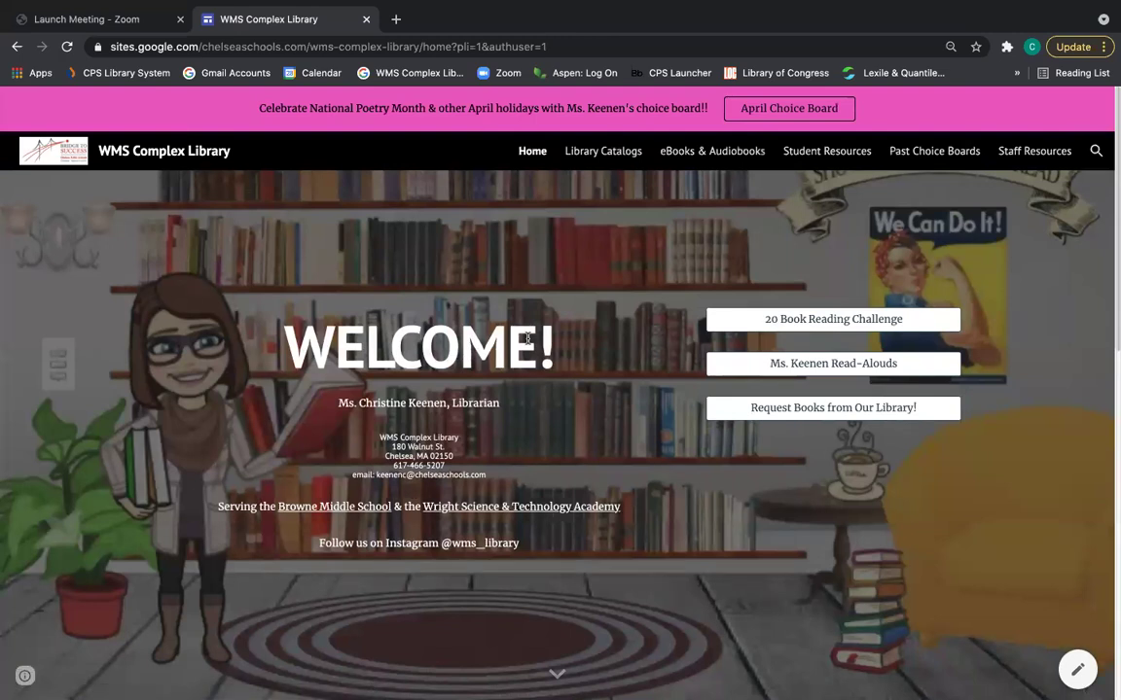
Go to the Library Catalogs page and scroll down to the WMS Library Catalog link.
click(609, 157)
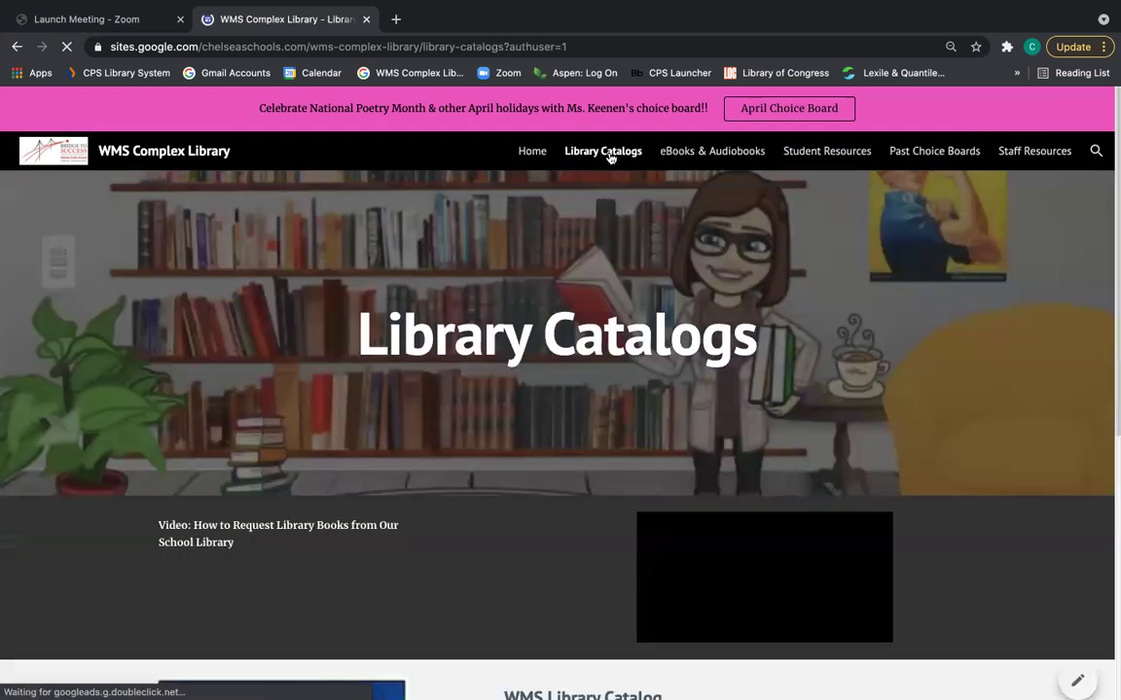
scroll(587, 469, down, 5)
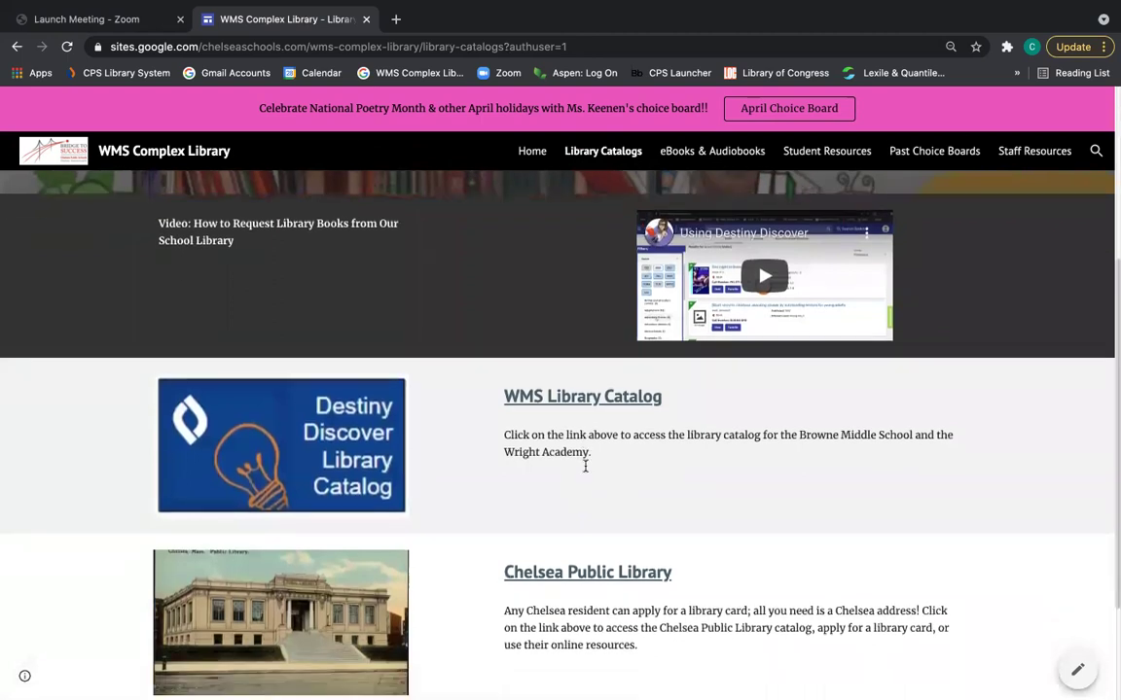
scroll(585, 465, down, 2)
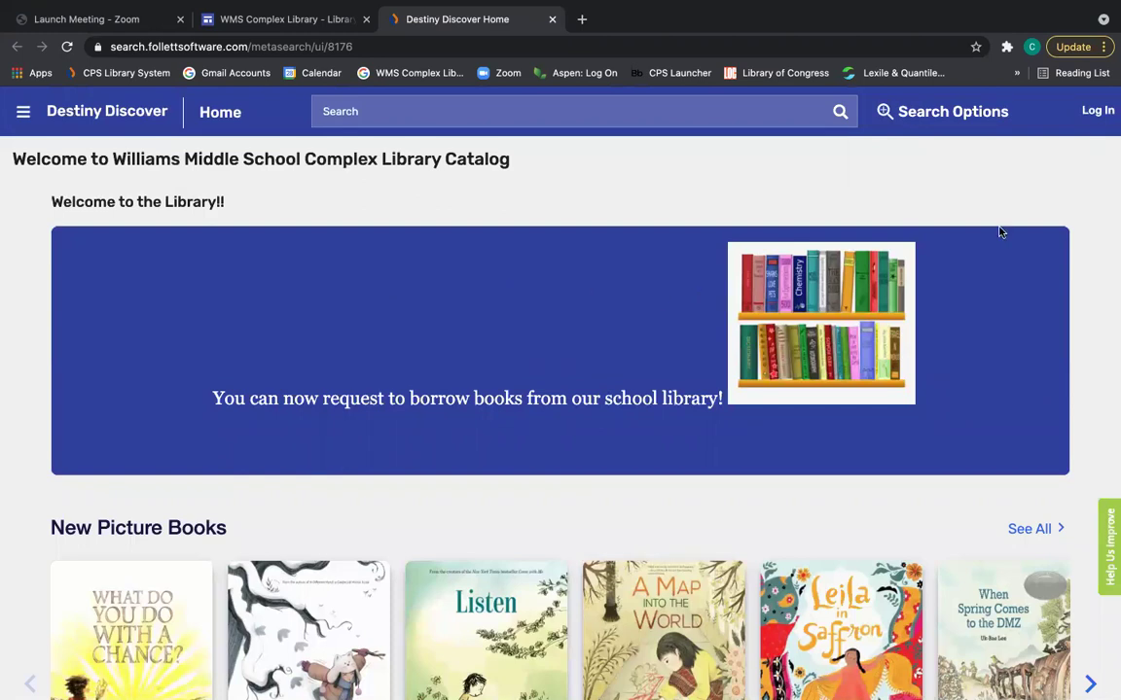
Log in to the library catalog with the saved username and the account password.
click(1097, 111)
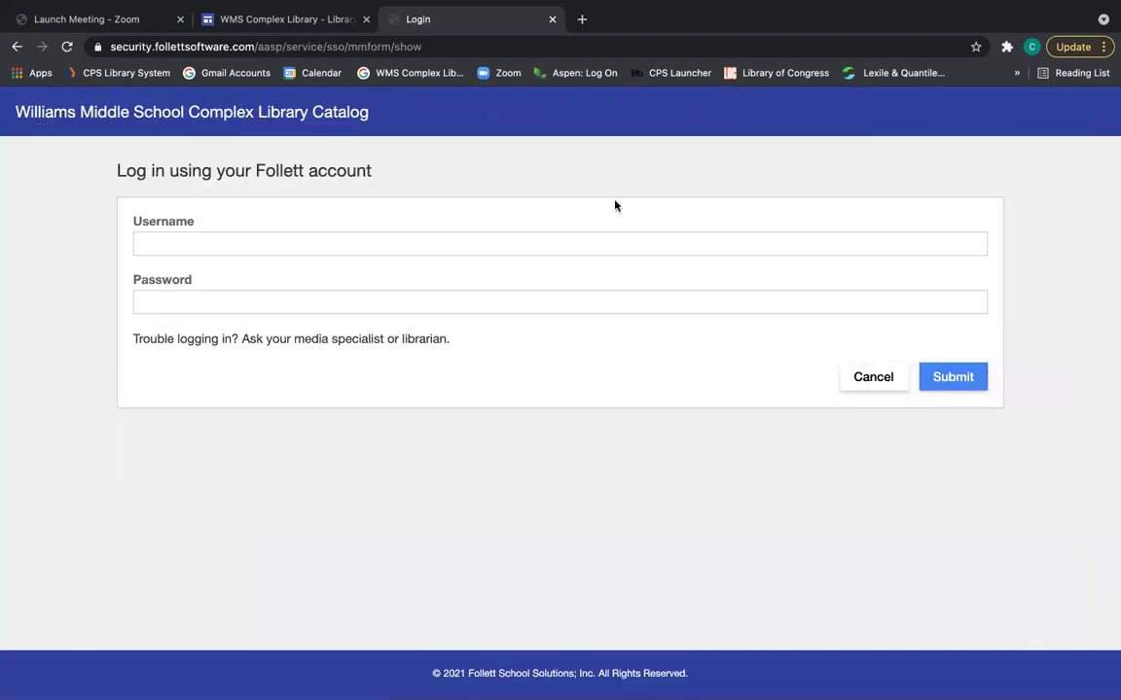
click(613, 242)
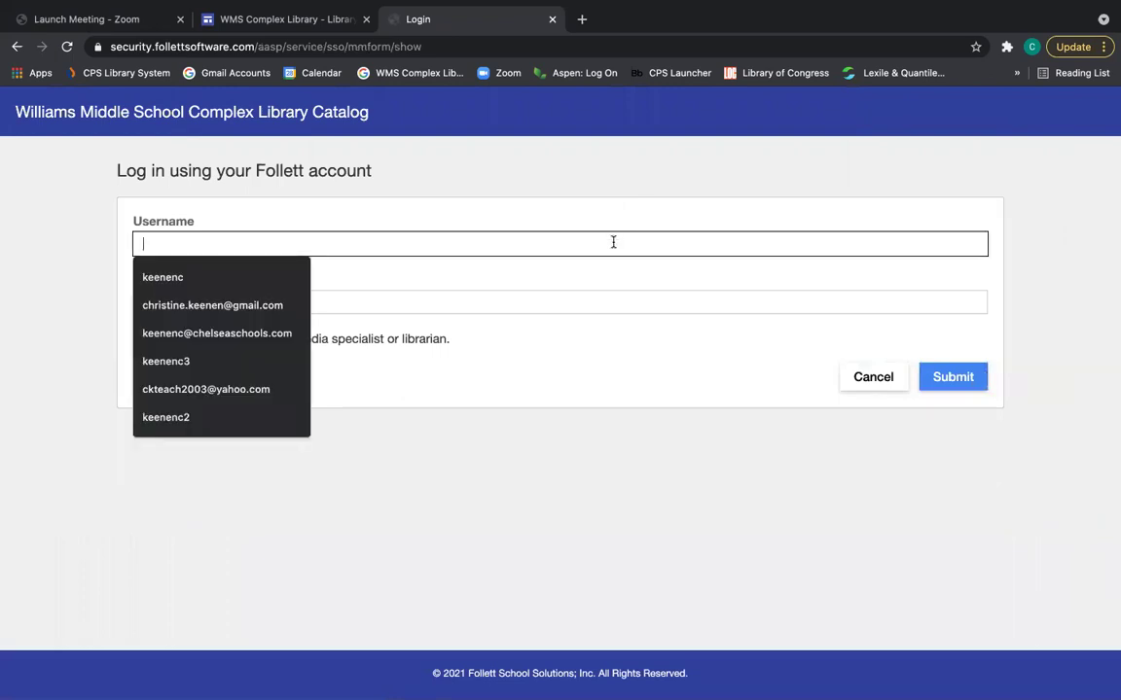
click(193, 372)
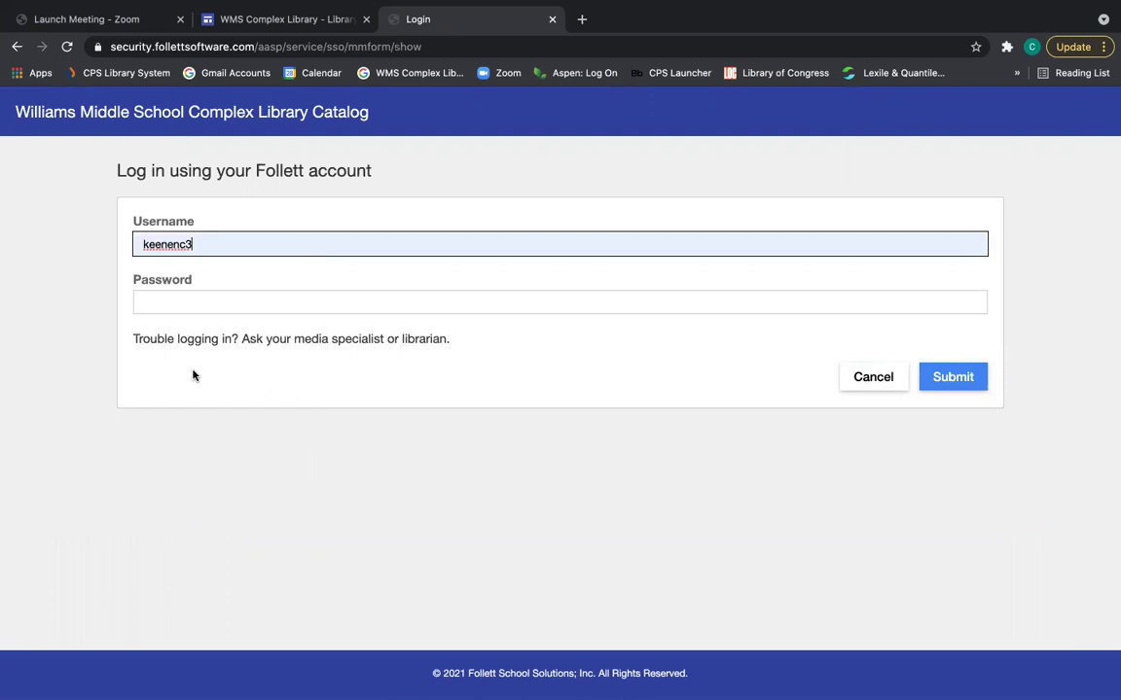
click(189, 299)
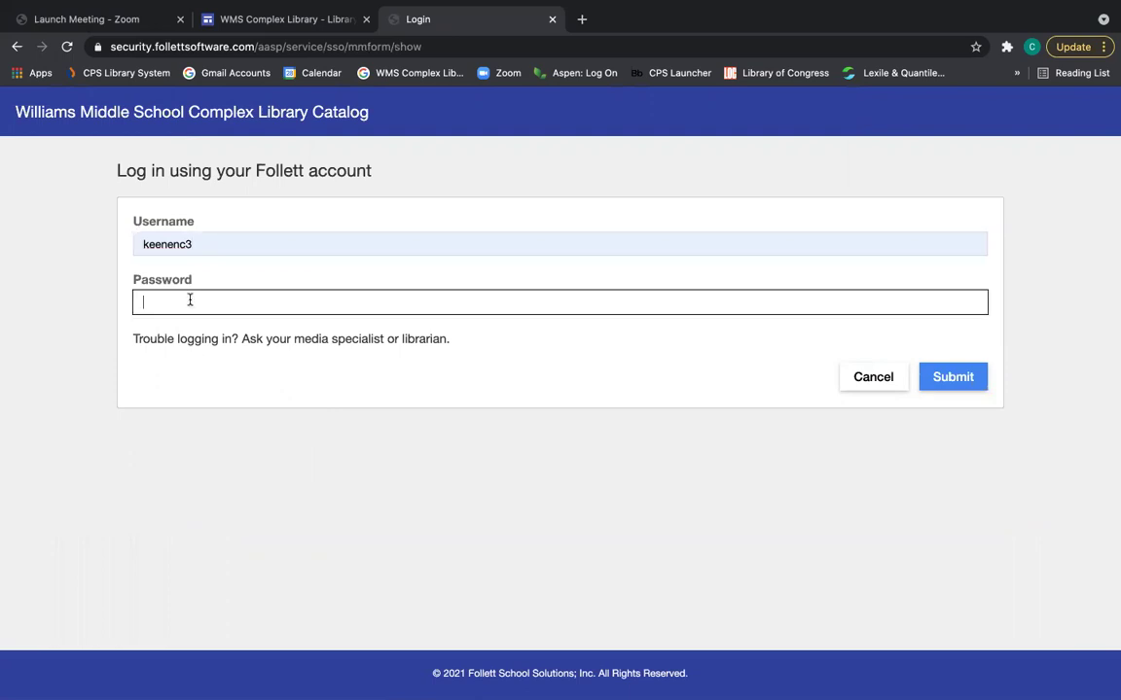
text(•••••)
click(965, 385)
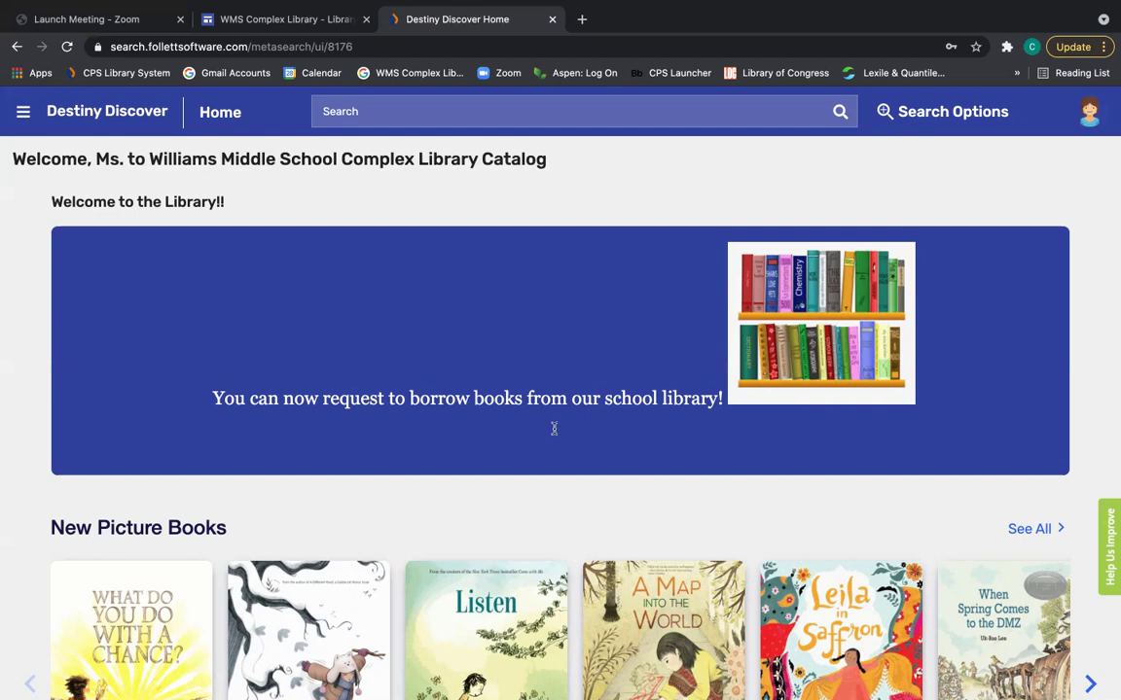
scroll(962, 381, down, 3)
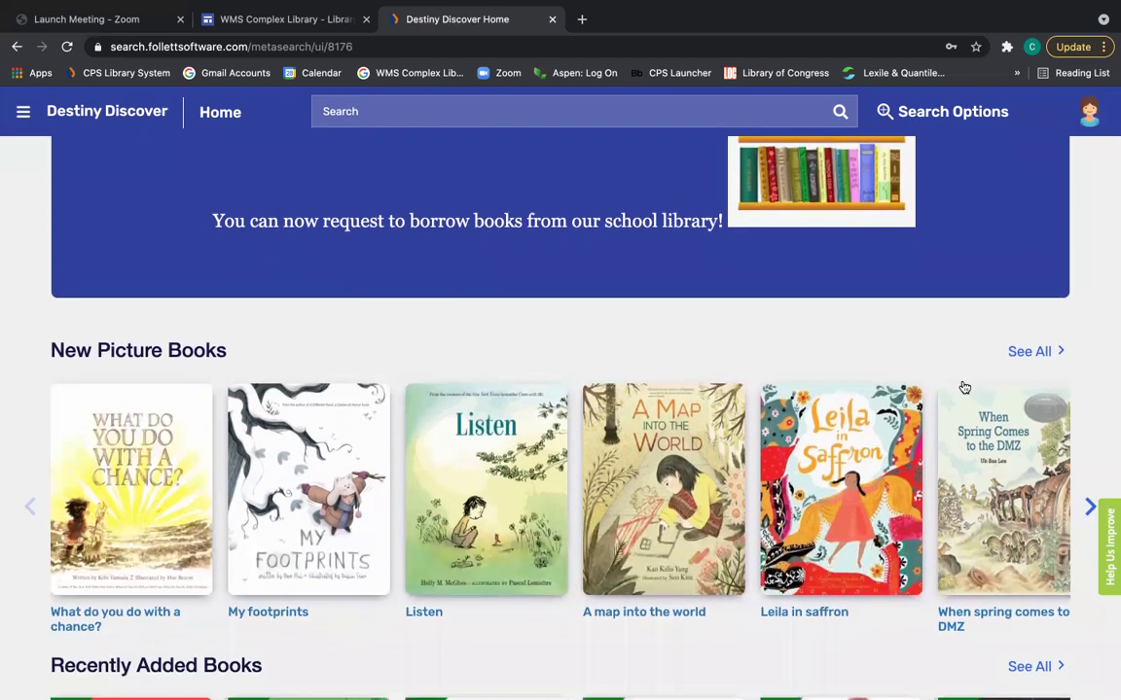
scroll(964, 388, down, 2)
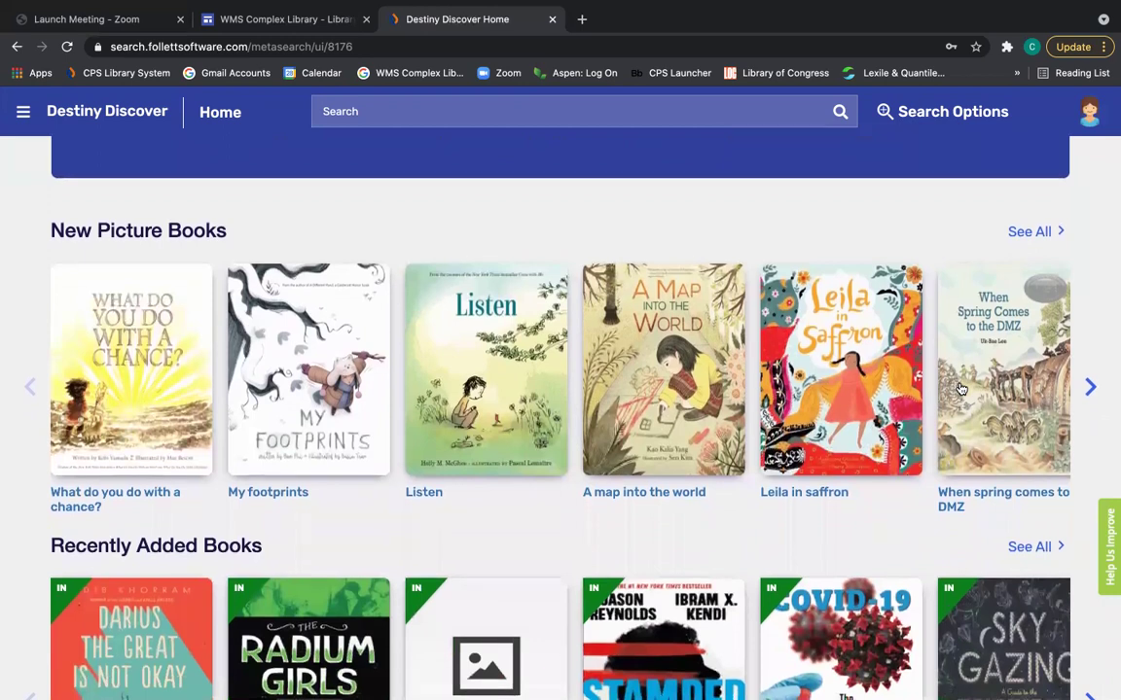
scroll(961, 390, down, 5)
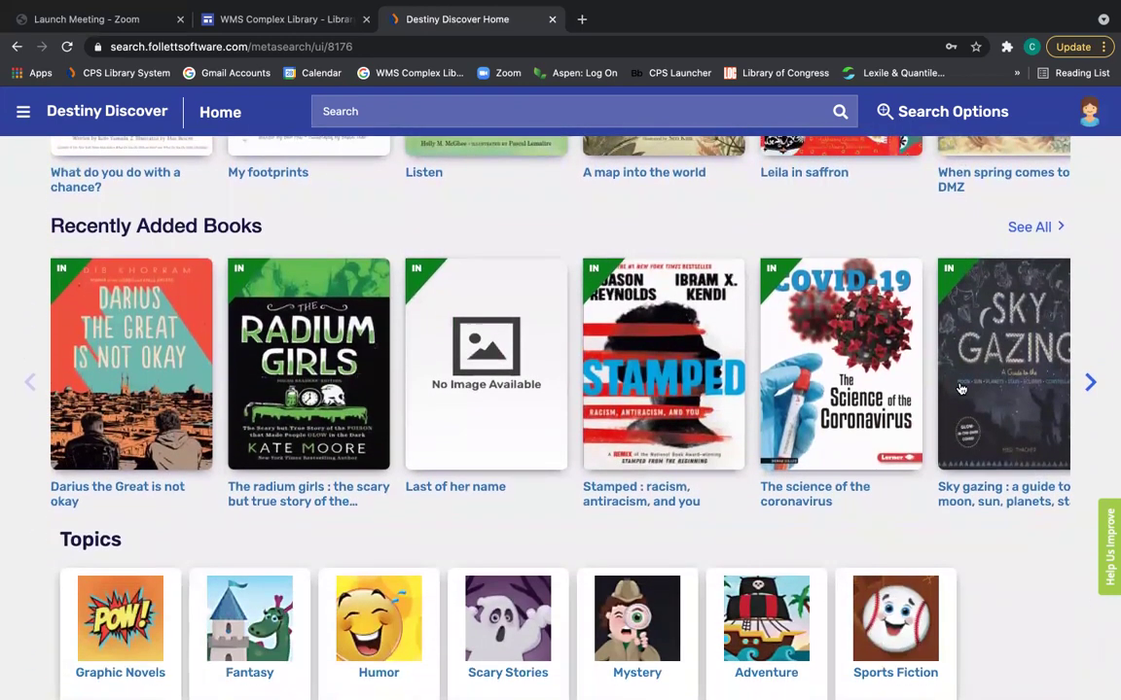
scroll(961, 389, down, 4)
scroll(961, 389, down, 1)
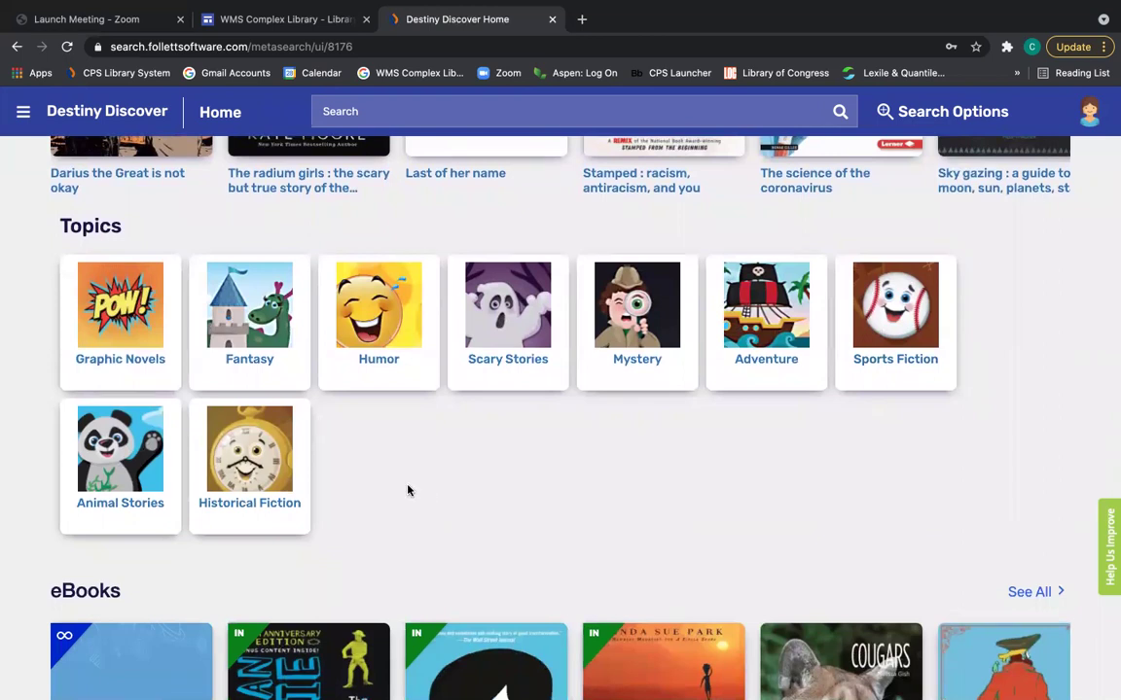
Open the Fantasy topic and scroll through its graphic novel results, including Witch & wizard.
click(261, 363)
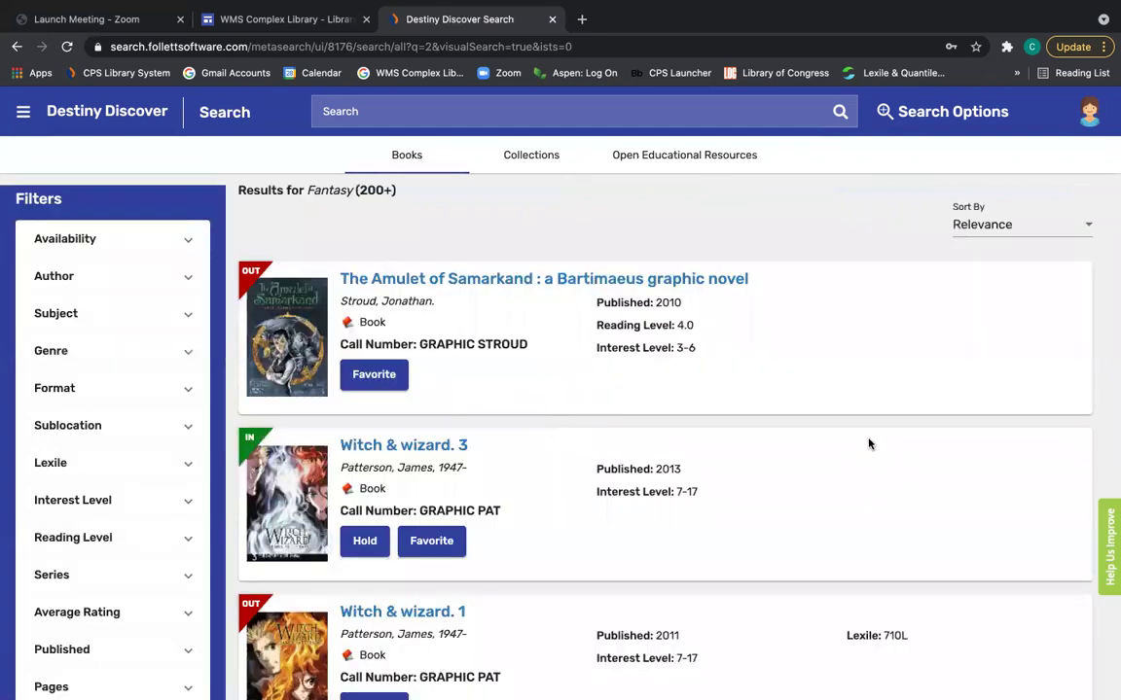
scroll(870, 444, down, 2)
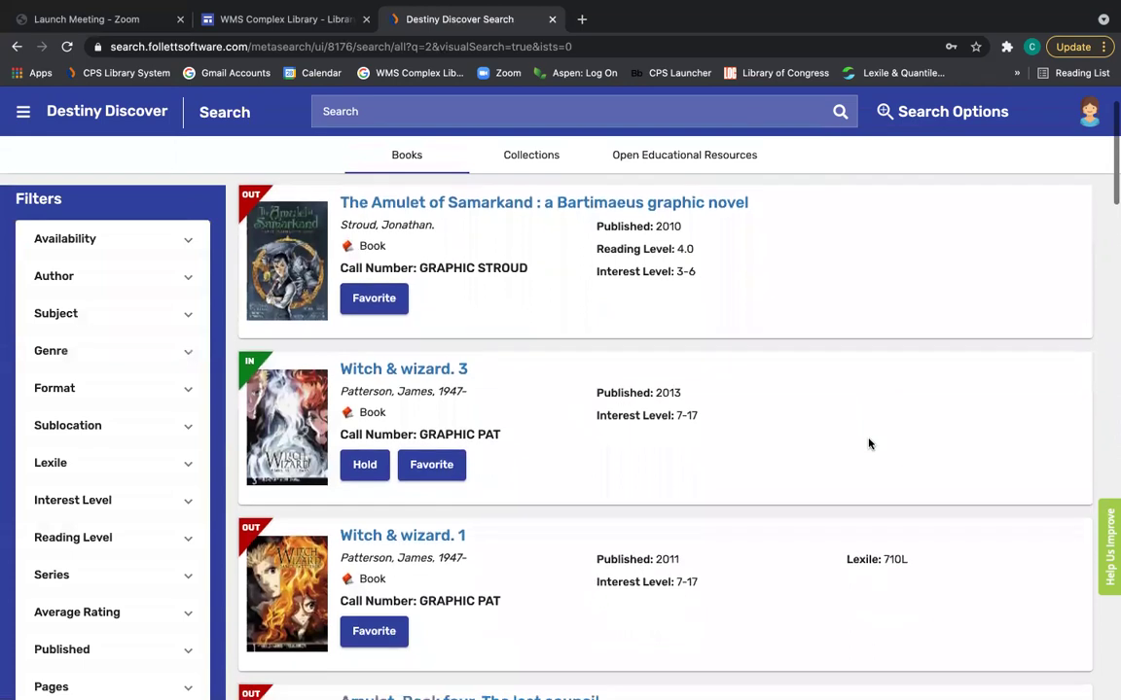
scroll(870, 444, down, 5)
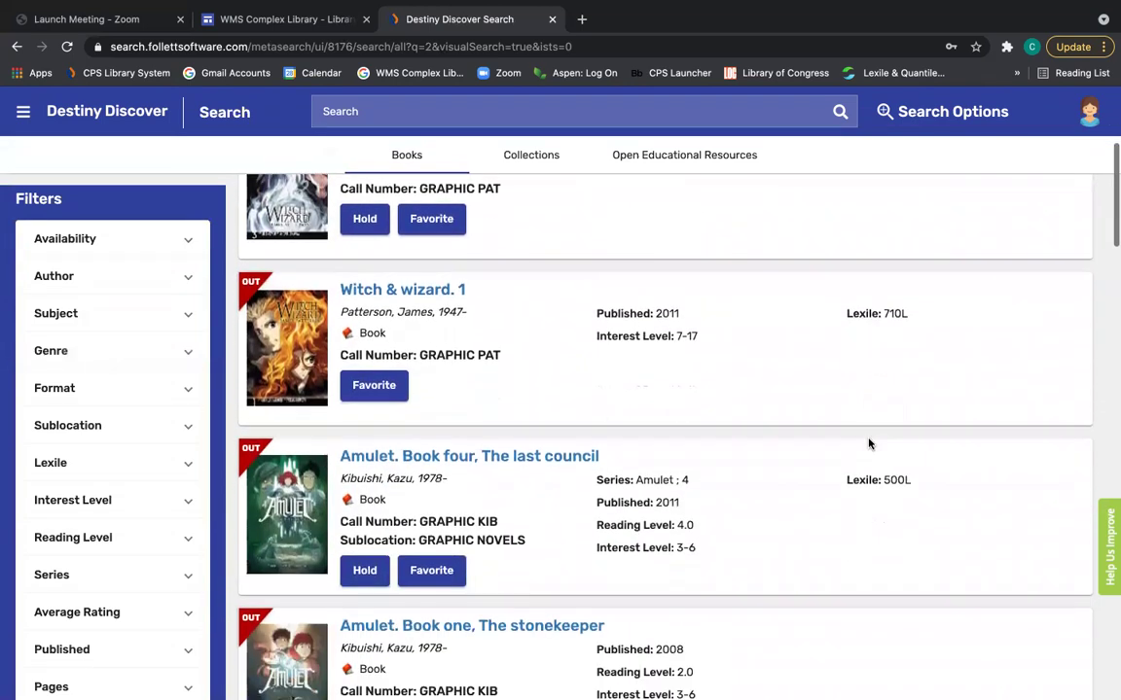
scroll(870, 444, up, 7)
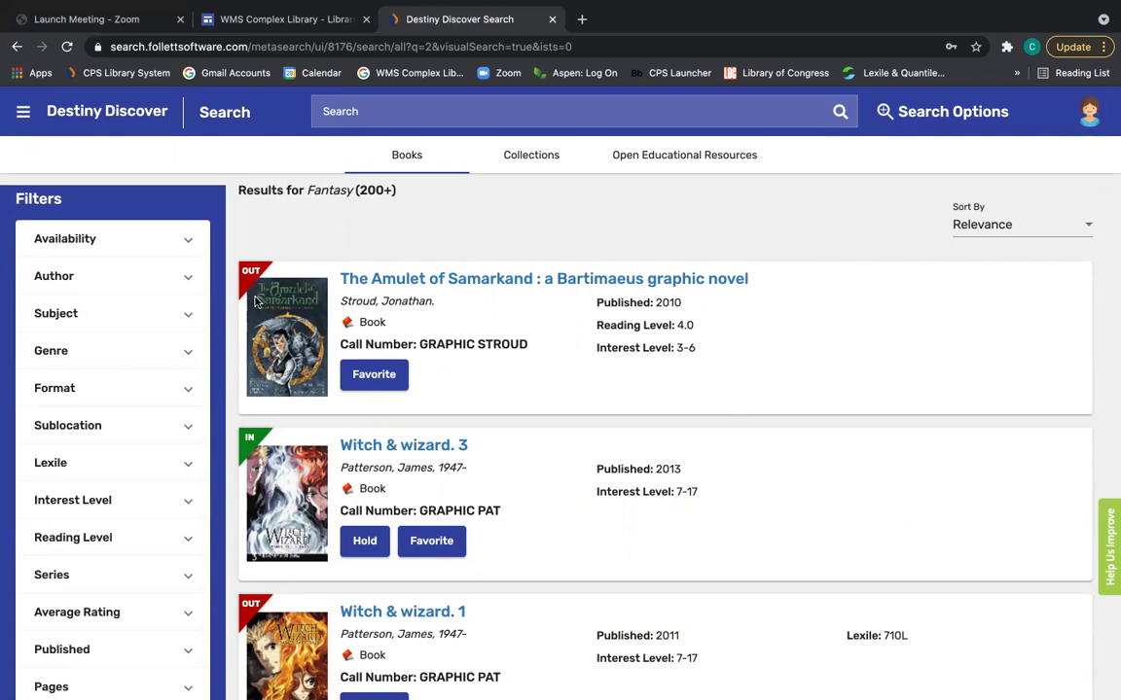
scroll(289, 477, down, 1)
scroll(289, 477, down, 1)
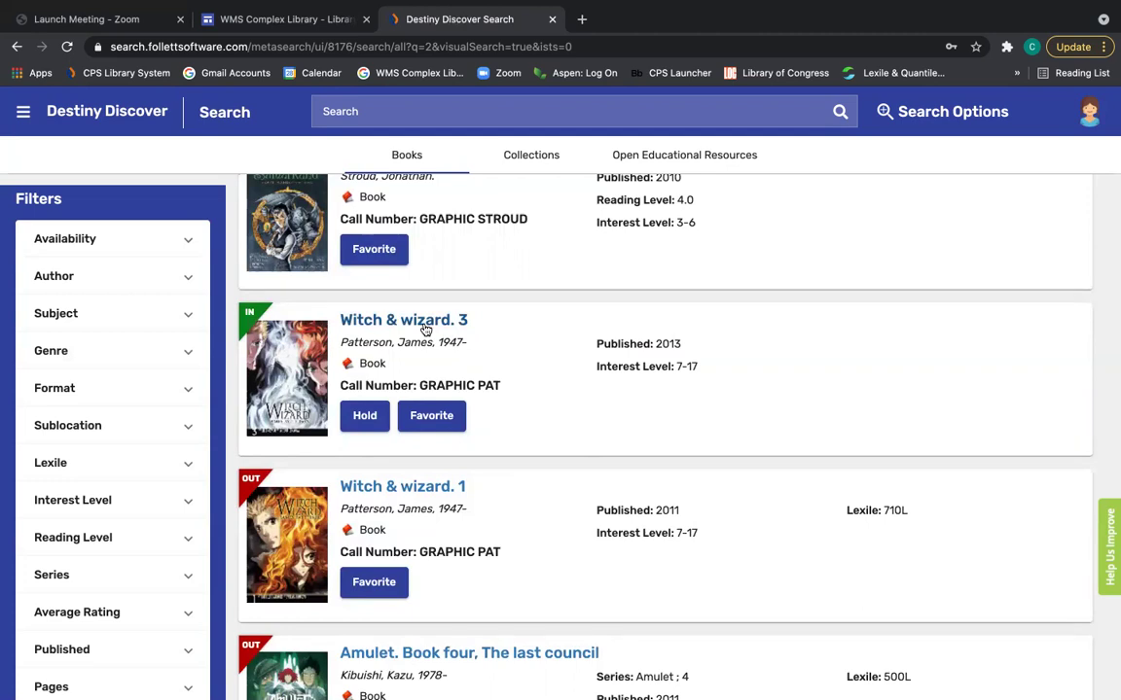
View Witch & wizard. 3's Reviews, Explore and Copies tabs, showing one available GRAPHIC PAT copy.
click(425, 327)
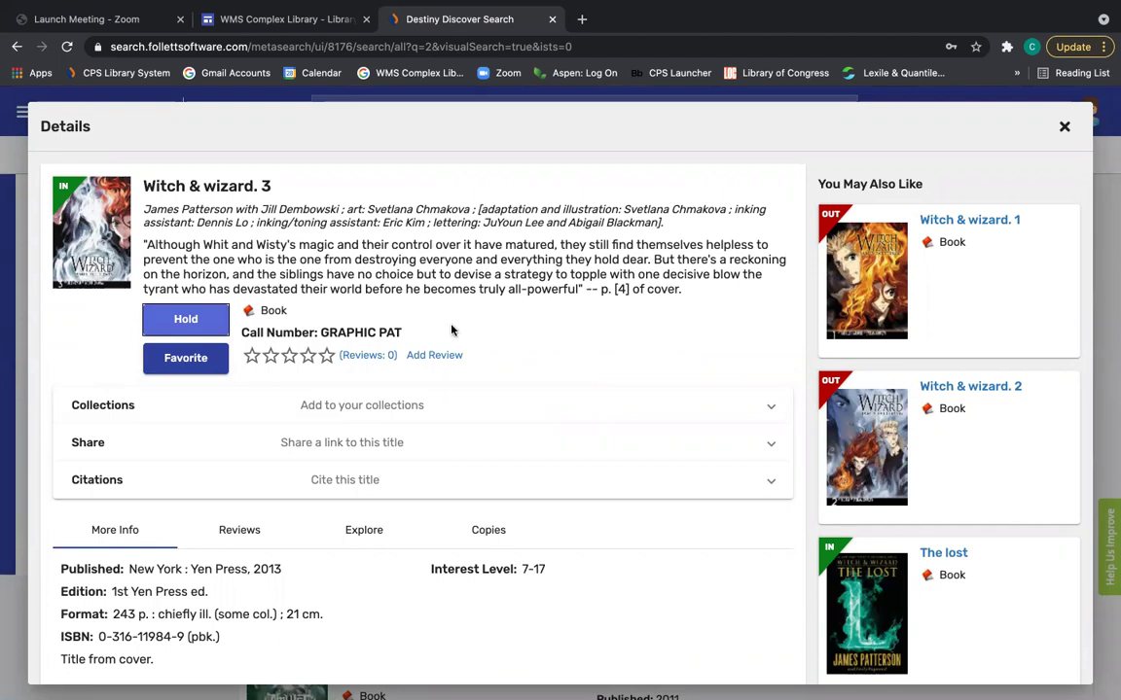
scroll(482, 487, down, 1)
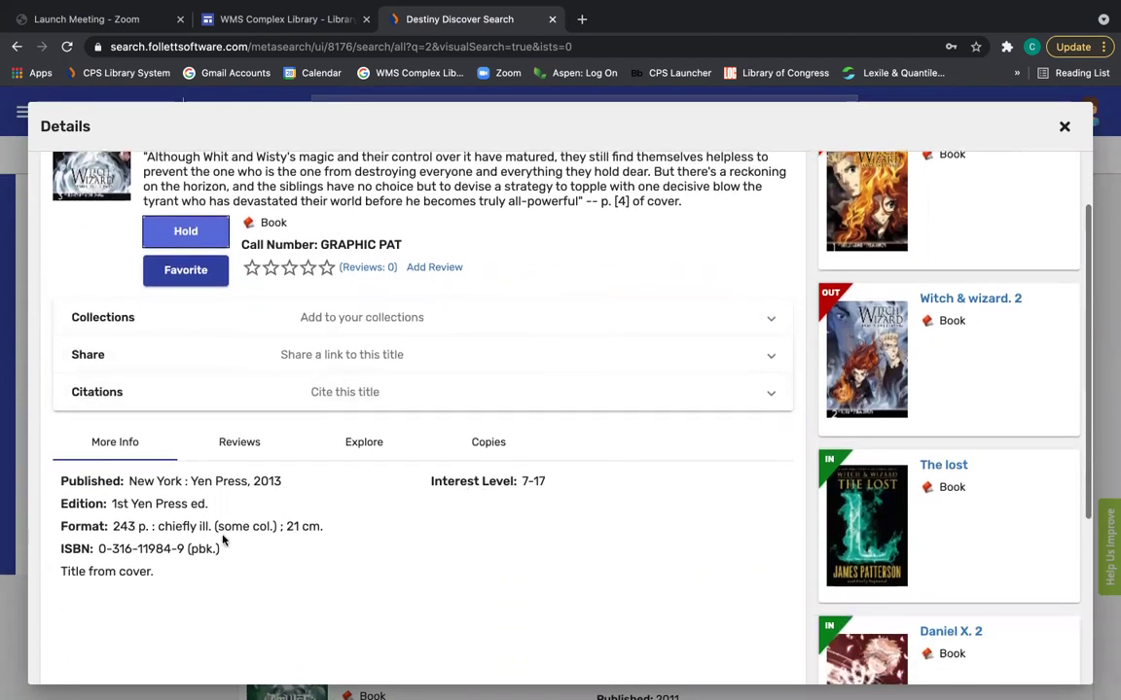
click(251, 447)
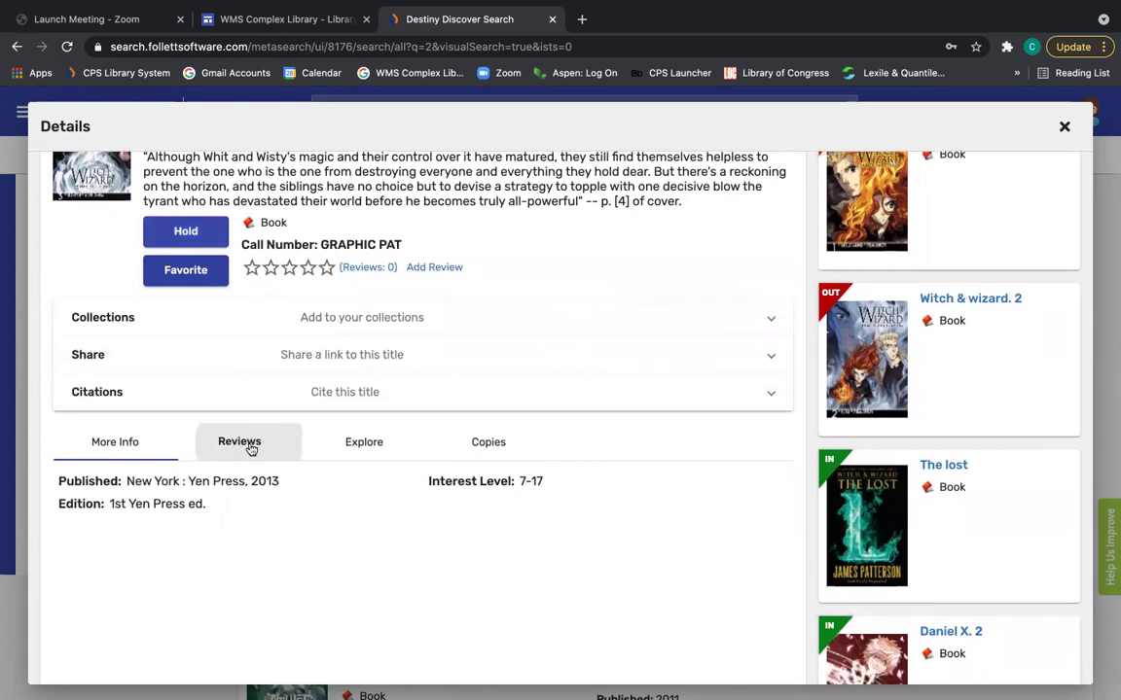
click(368, 450)
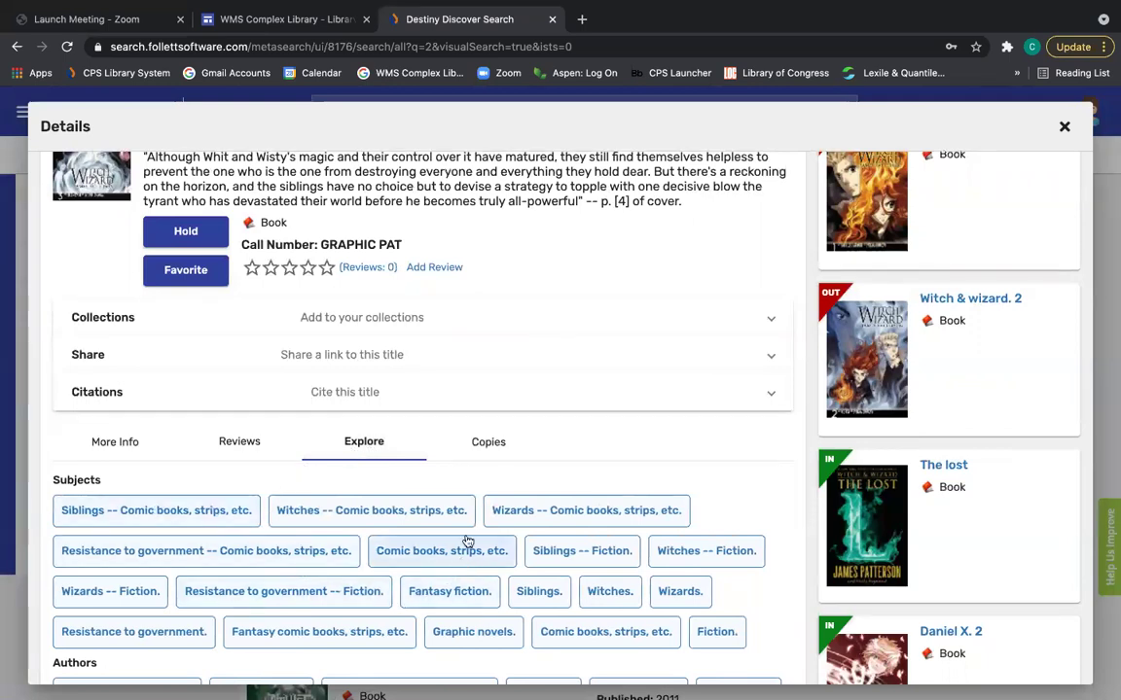
click(489, 444)
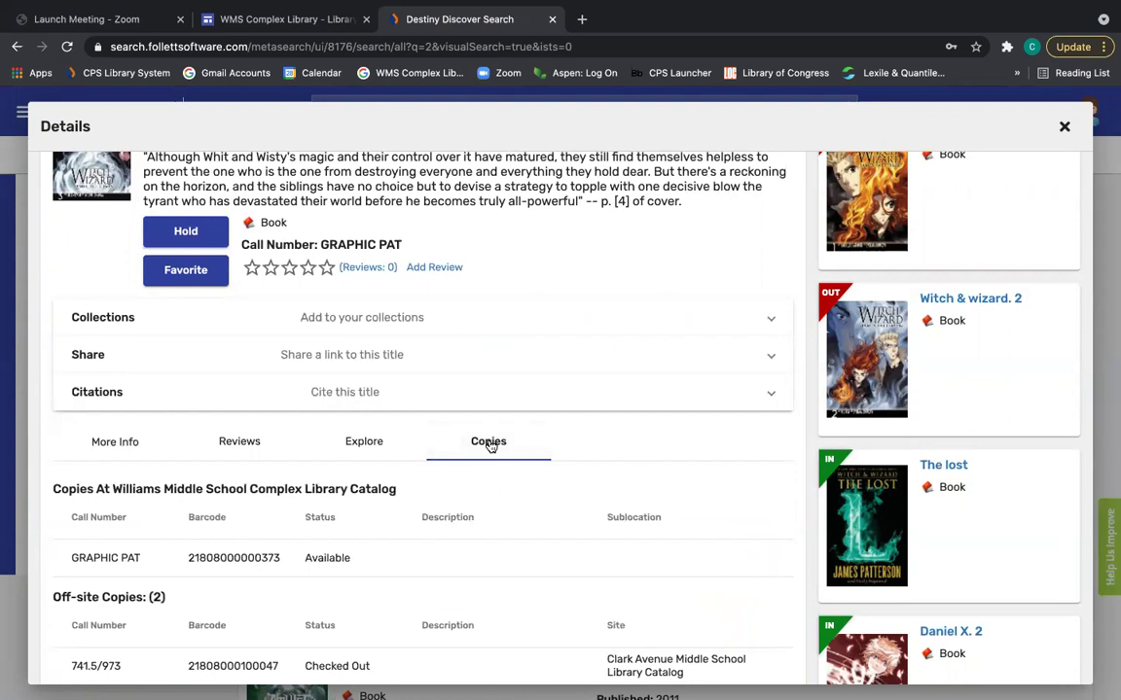
scroll(490, 445, up, 2)
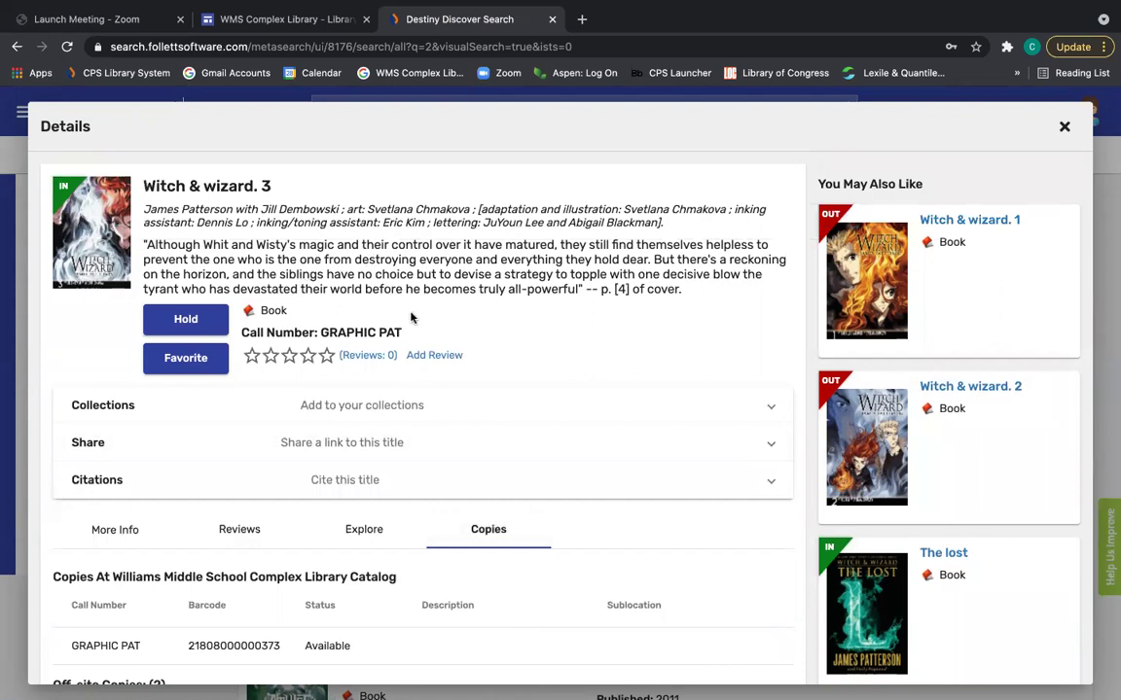
Place a hold on Witch & wizard. 3, then close its details to return to the Fantasy results.
click(186, 319)
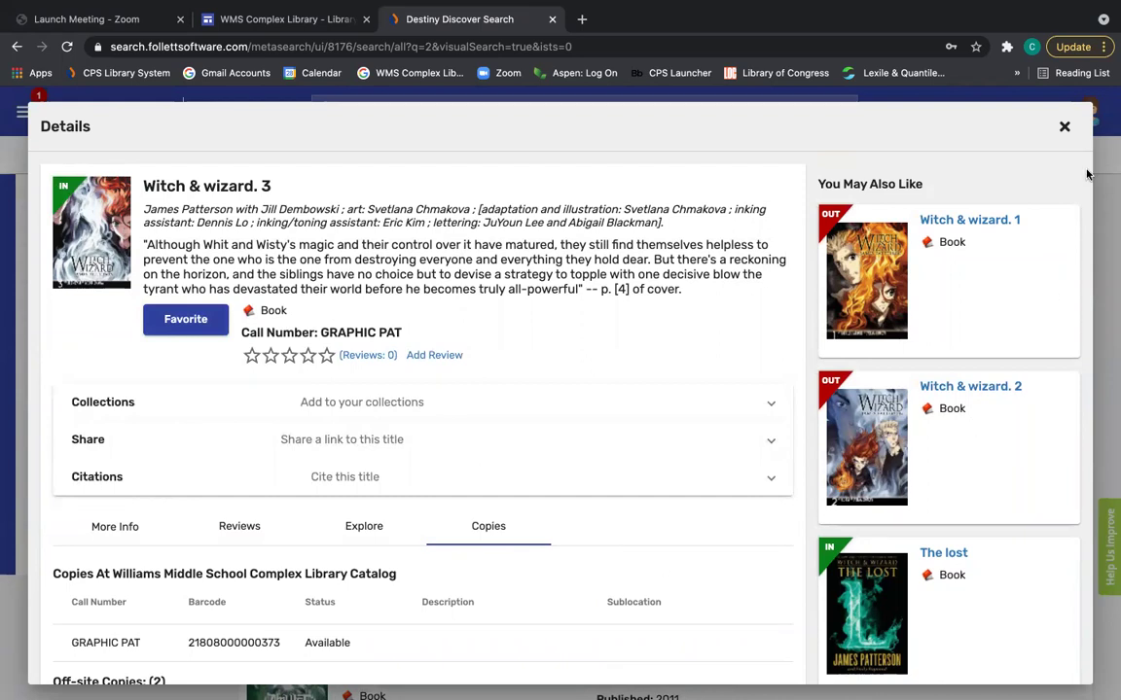
click(1065, 126)
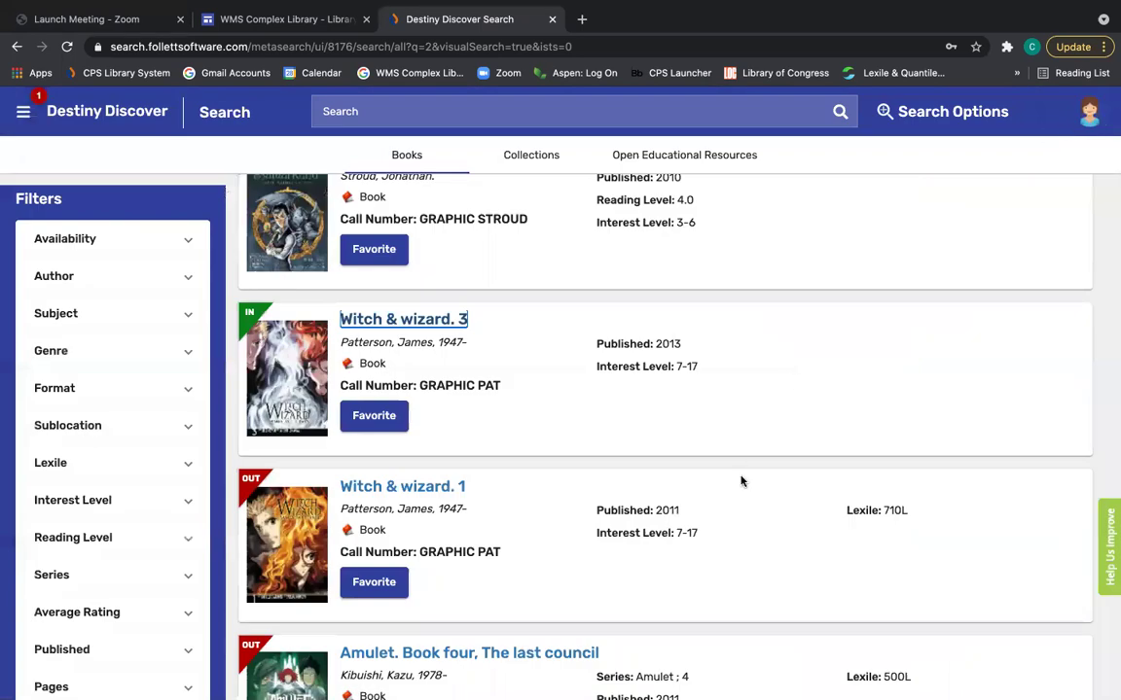
scroll(740, 481, down, 3)
scroll(357, 313, up, 5)
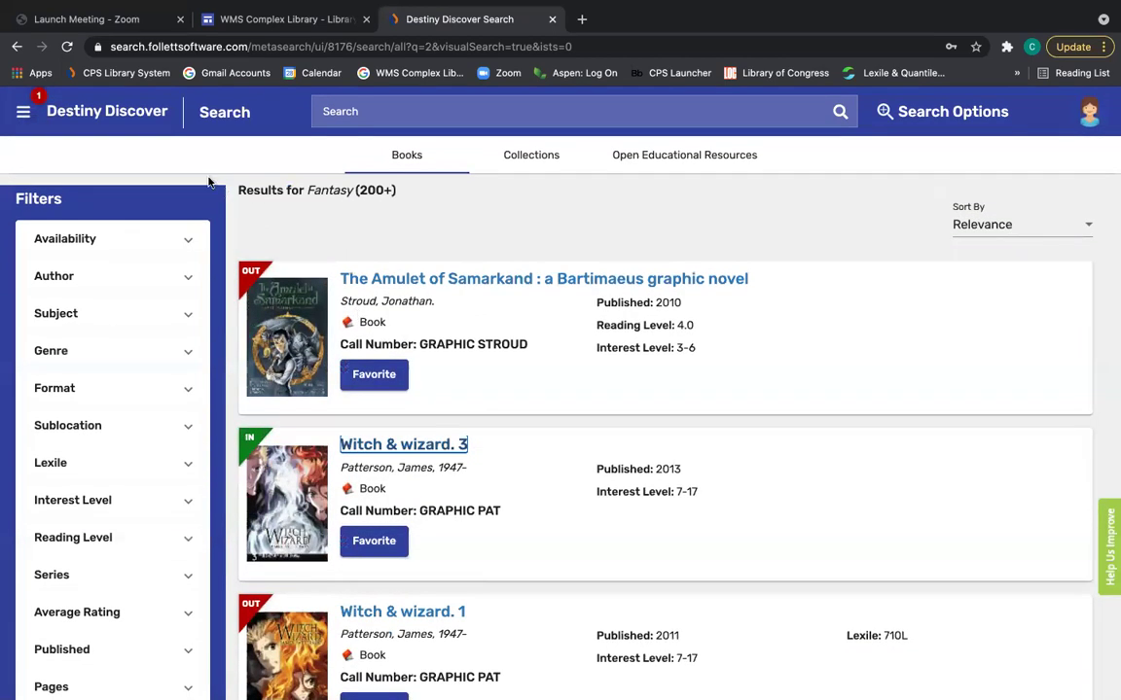
click(139, 116)
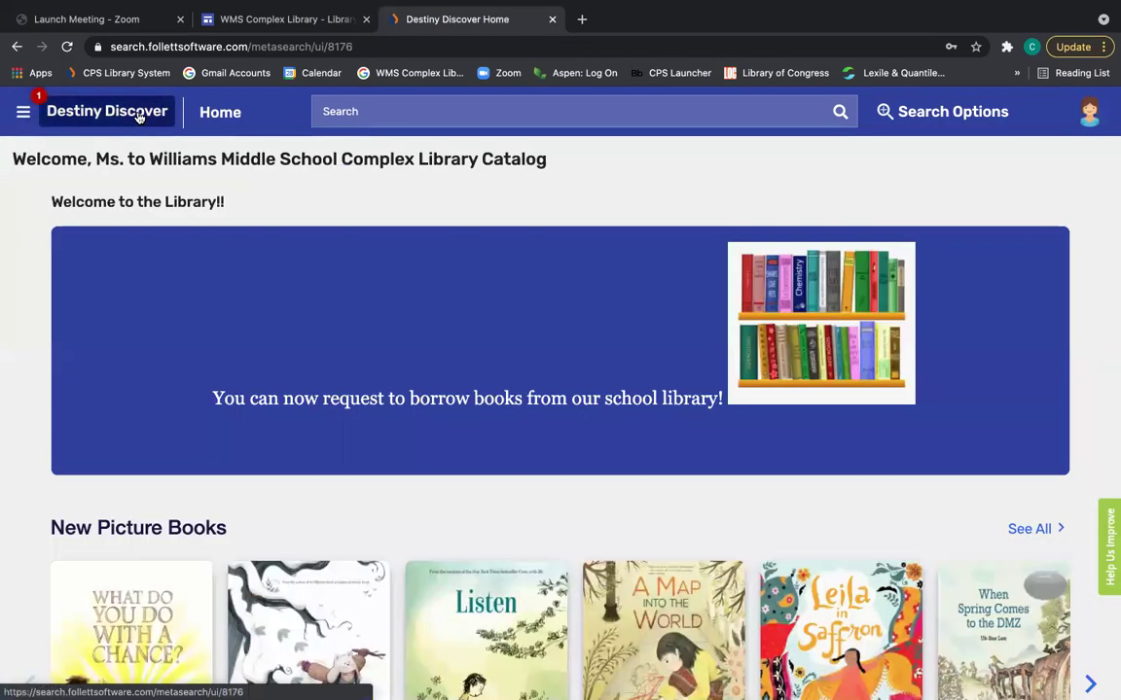
scroll(319, 330, down, 2)
scroll(319, 334, down, 7)
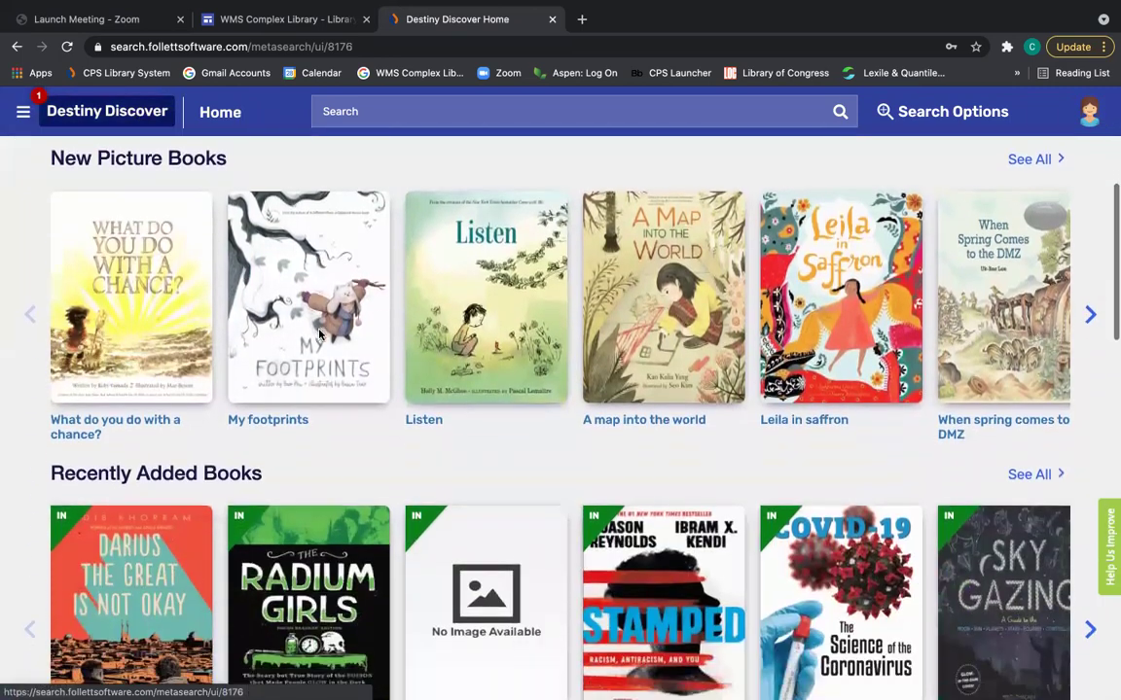
scroll(321, 336, down, 3)
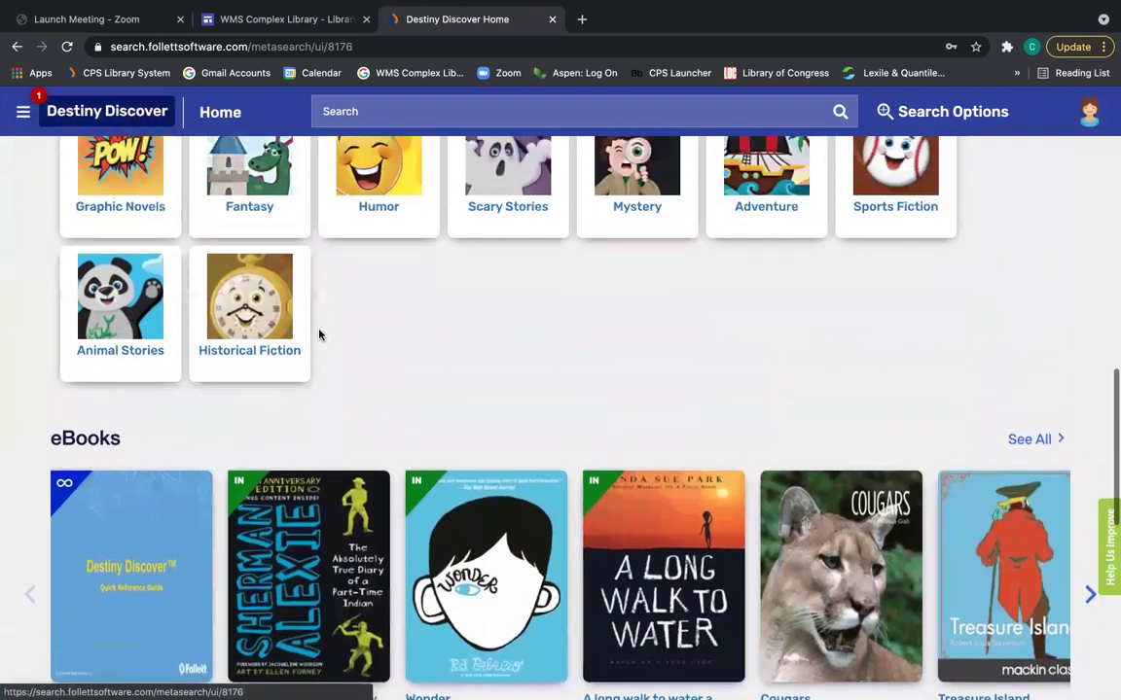
scroll(319, 334, up, 3)
scroll(321, 334, down, 3)
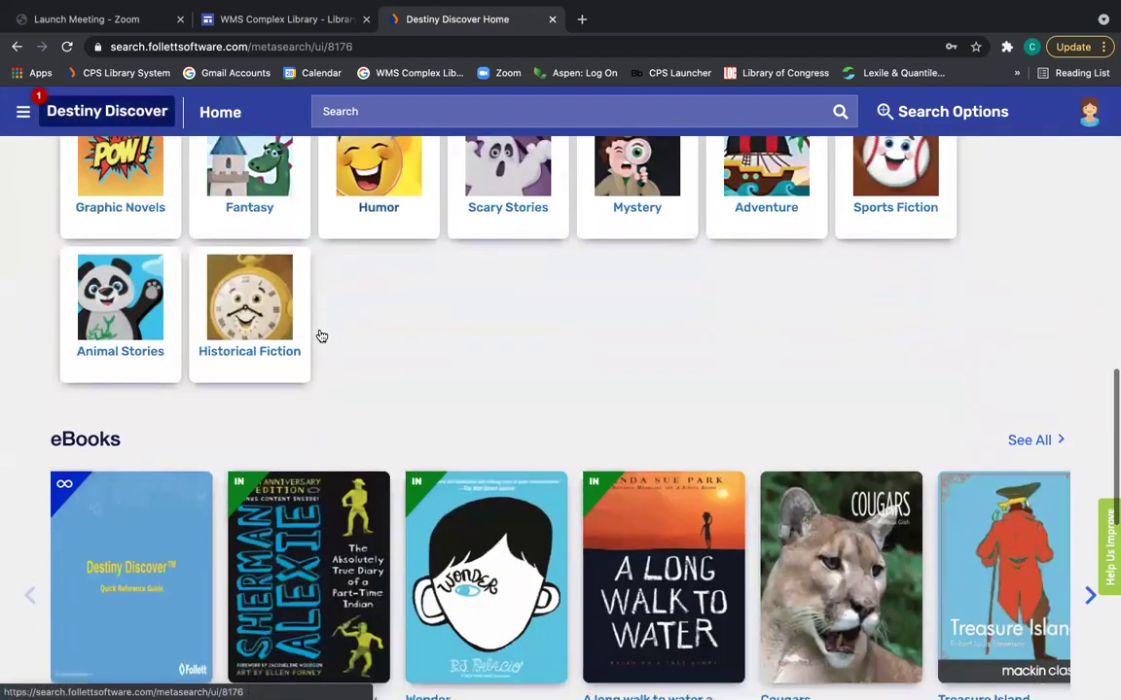
scroll(321, 336, down, 3)
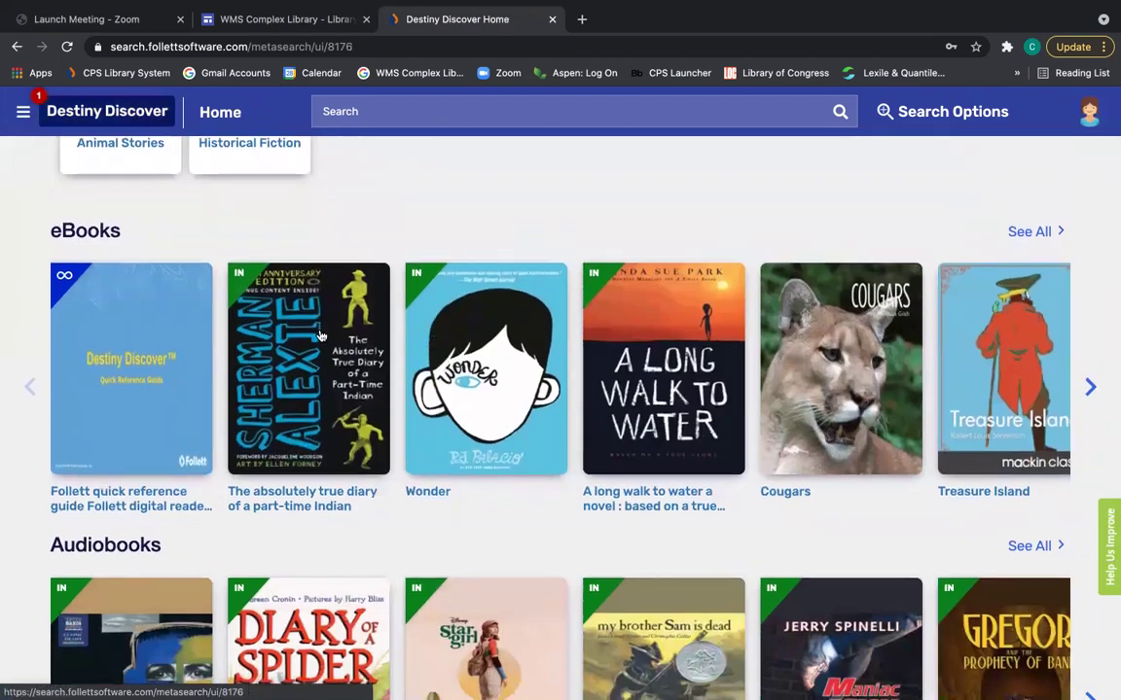
scroll(321, 336, down, 3)
scroll(321, 336, down, 3)
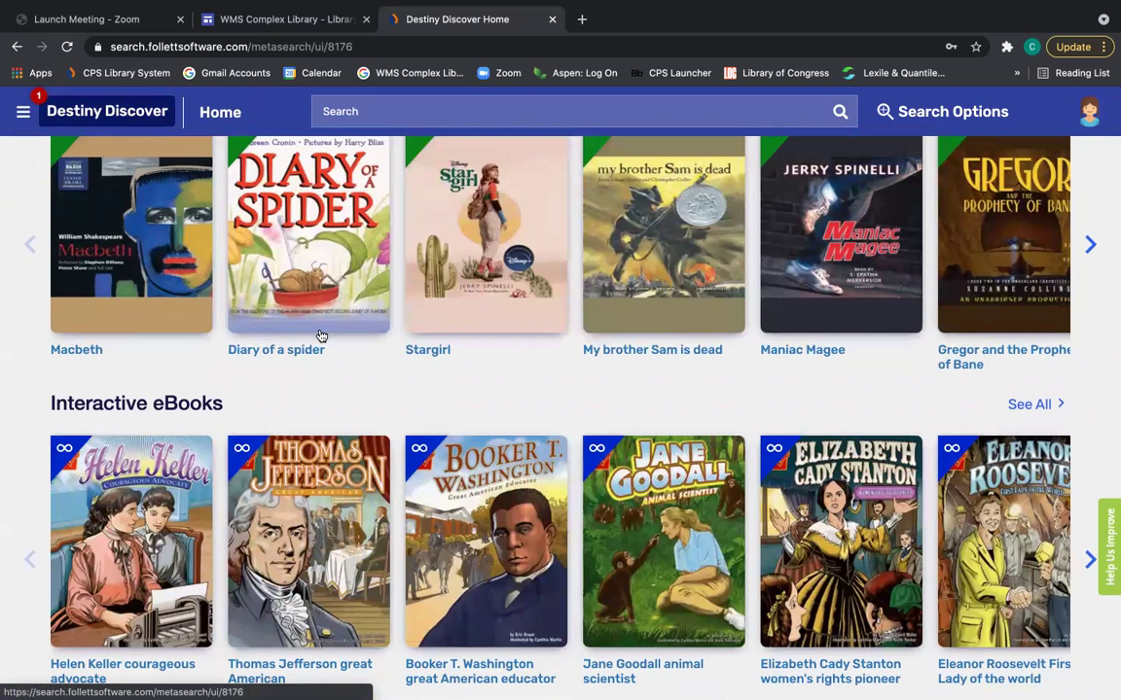
scroll(321, 336, up, 5)
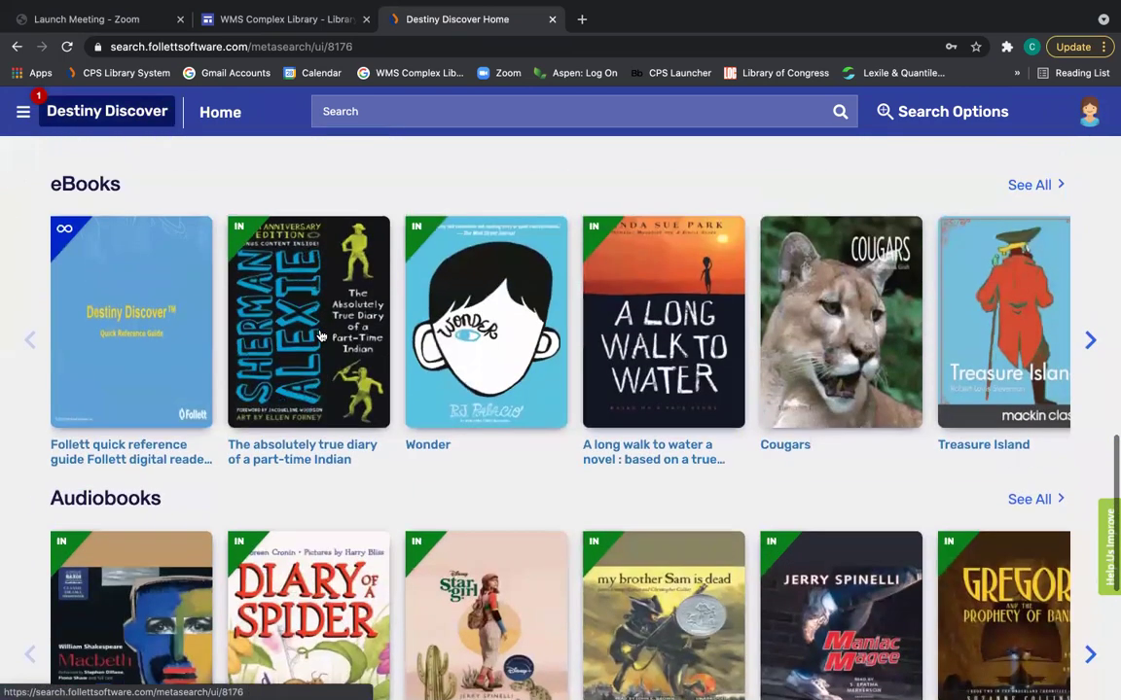
scroll(322, 336, up, 3)
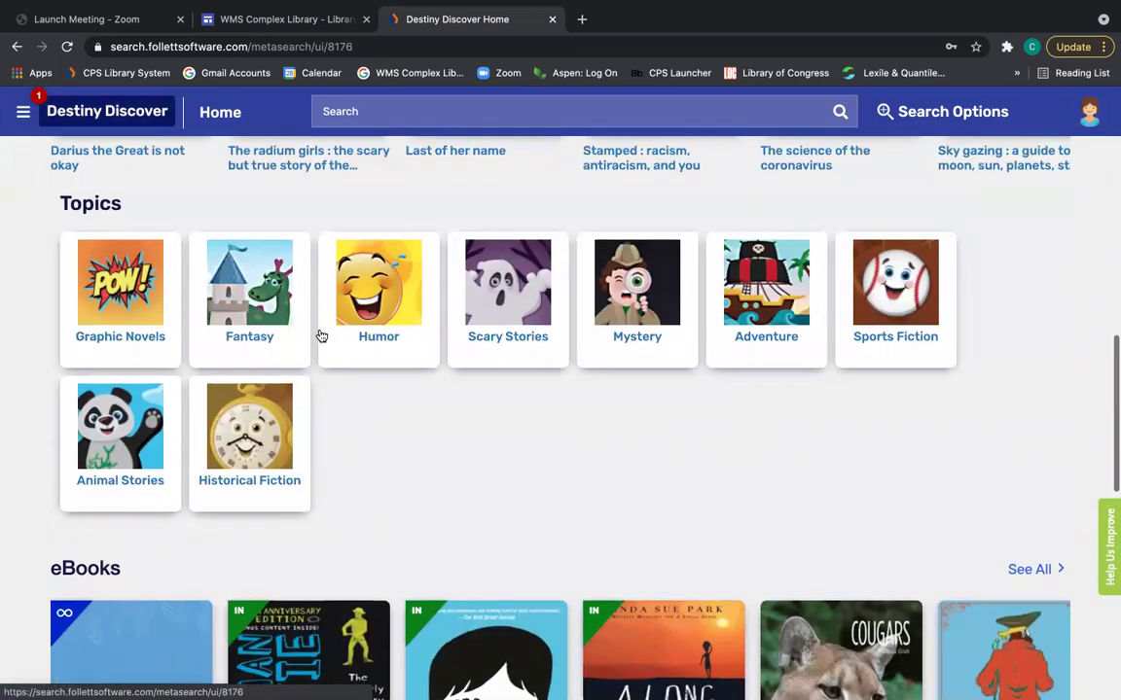
scroll(321, 336, up, 1)
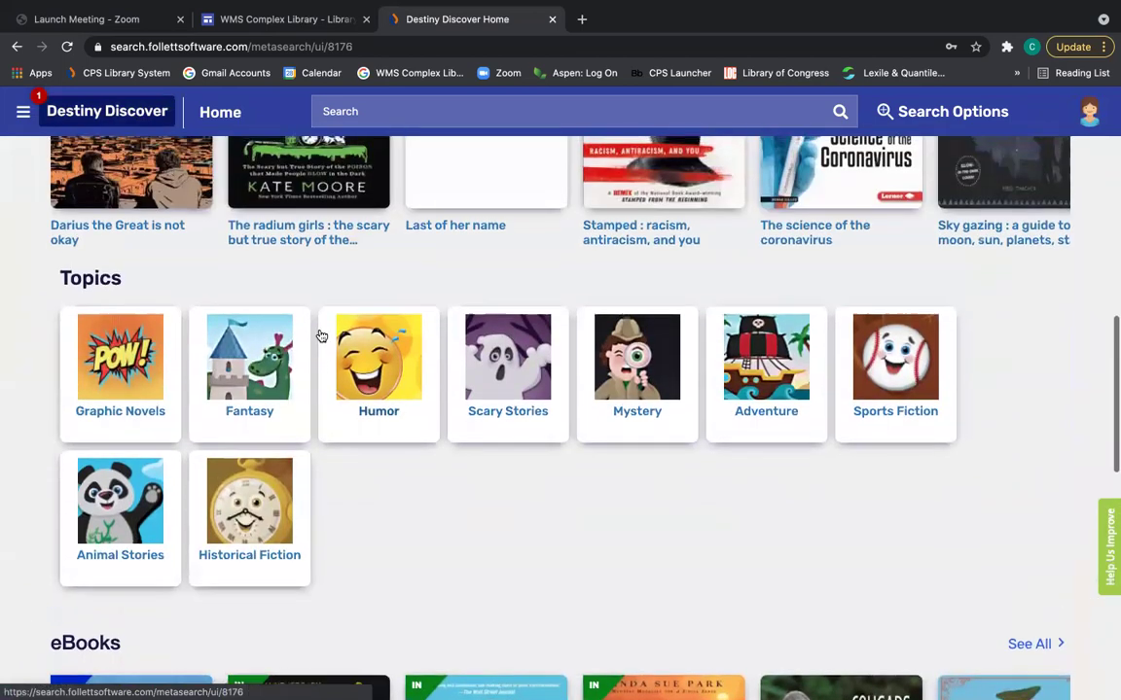
Open the Mystery topic and scroll through its book results, such as The weekend was murder!
click(644, 393)
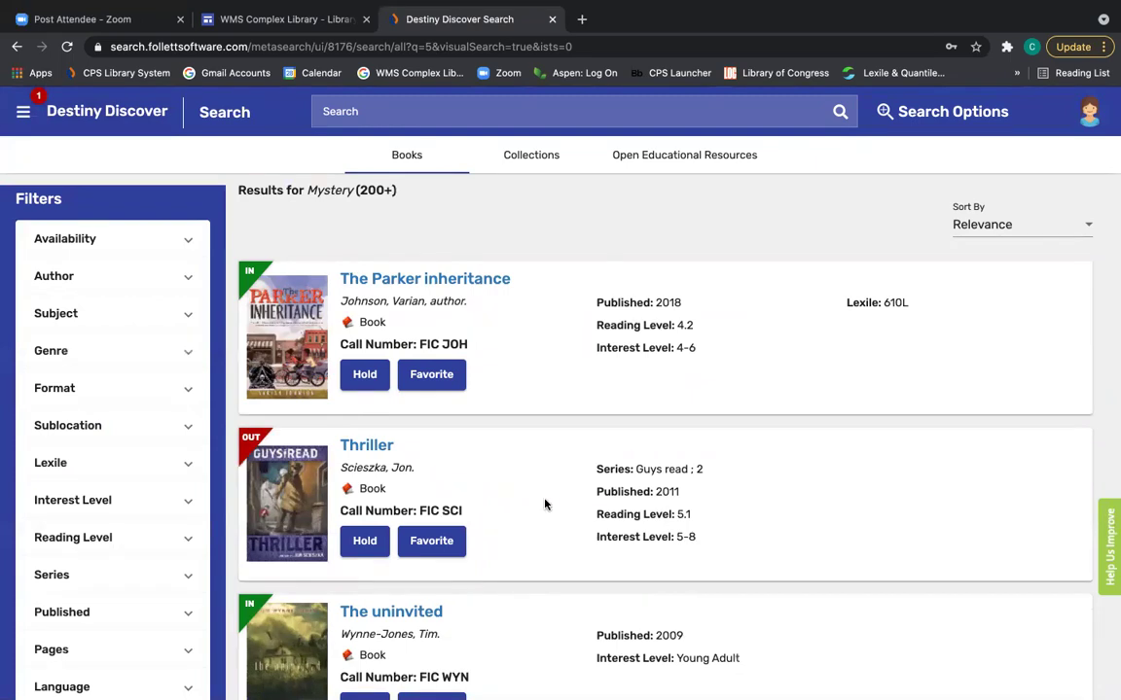
scroll(545, 504, down, 7)
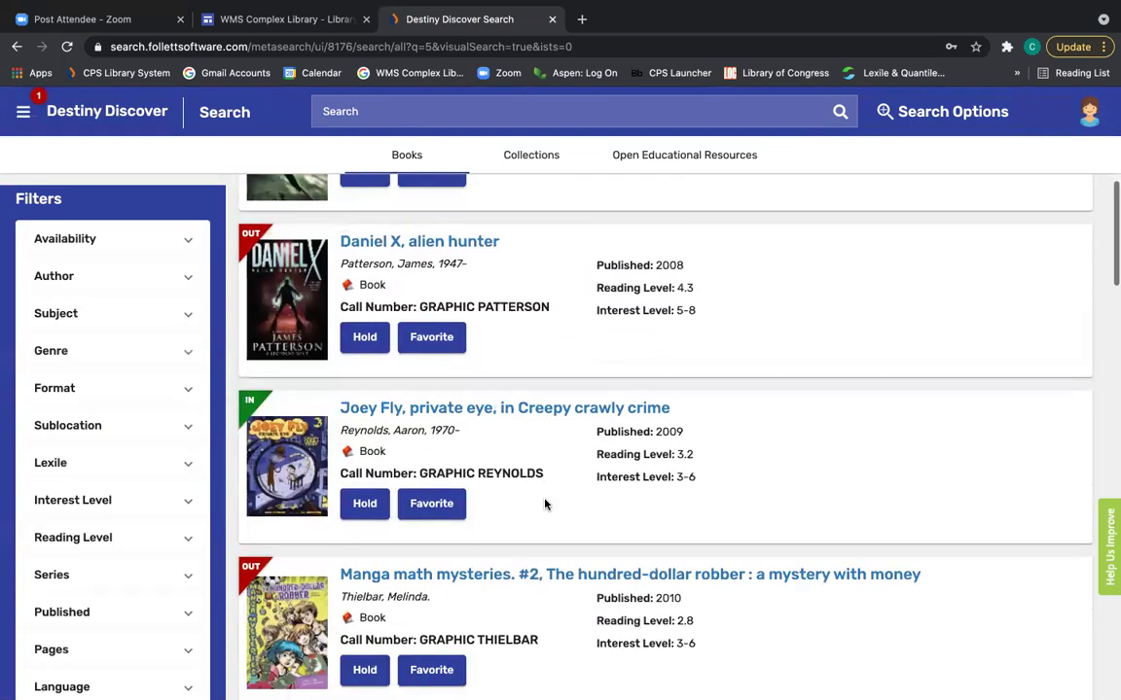
scroll(545, 506, down, 5)
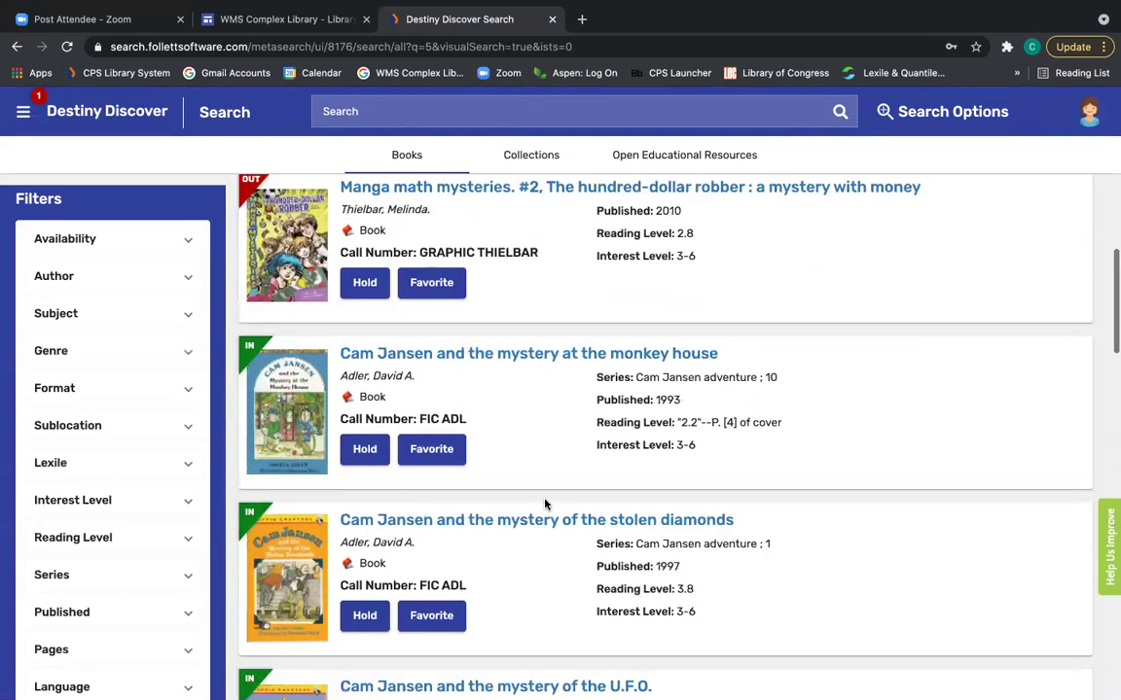
scroll(545, 504, down, 6)
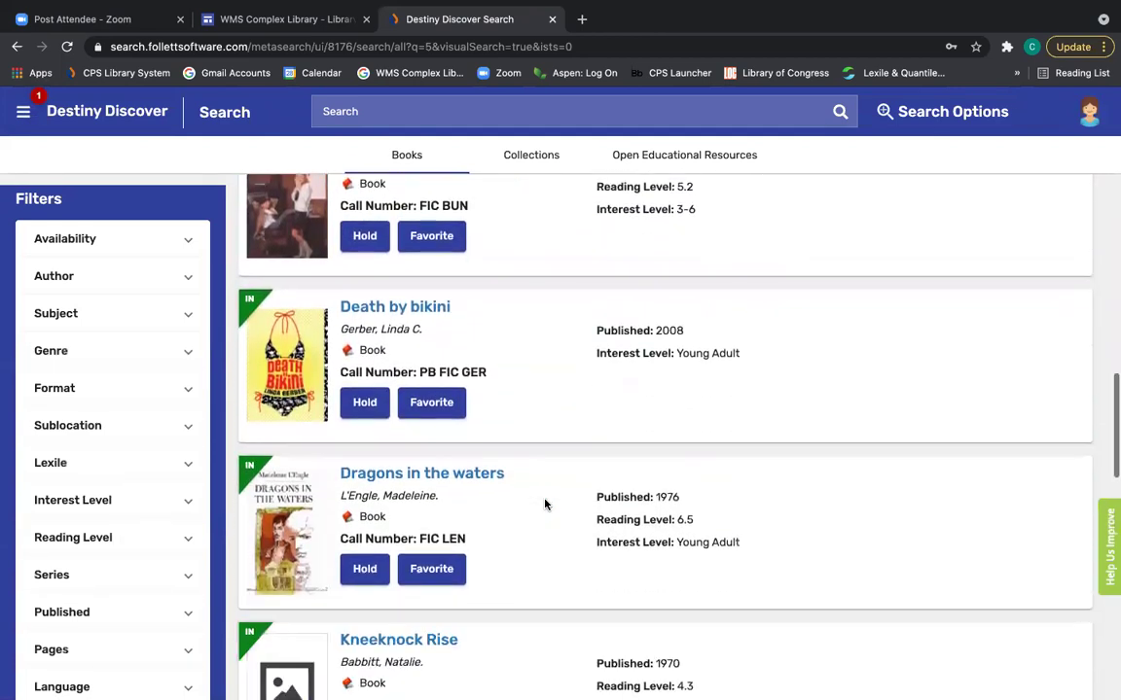
scroll(545, 504, down, 5)
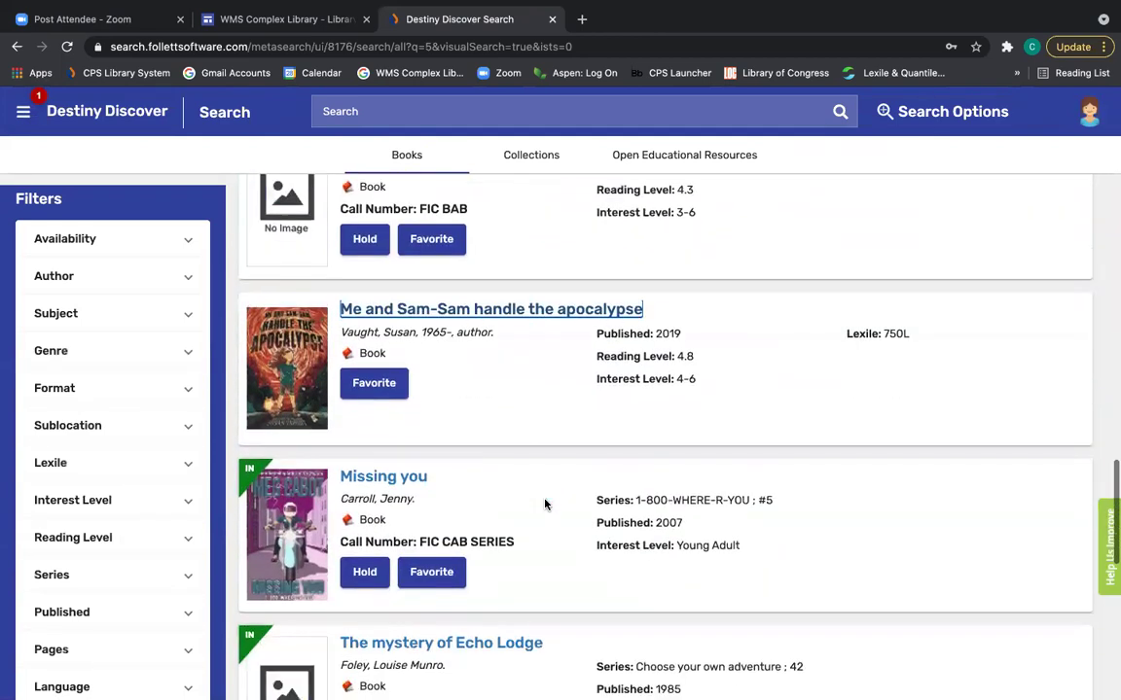
scroll(545, 504, down, 5)
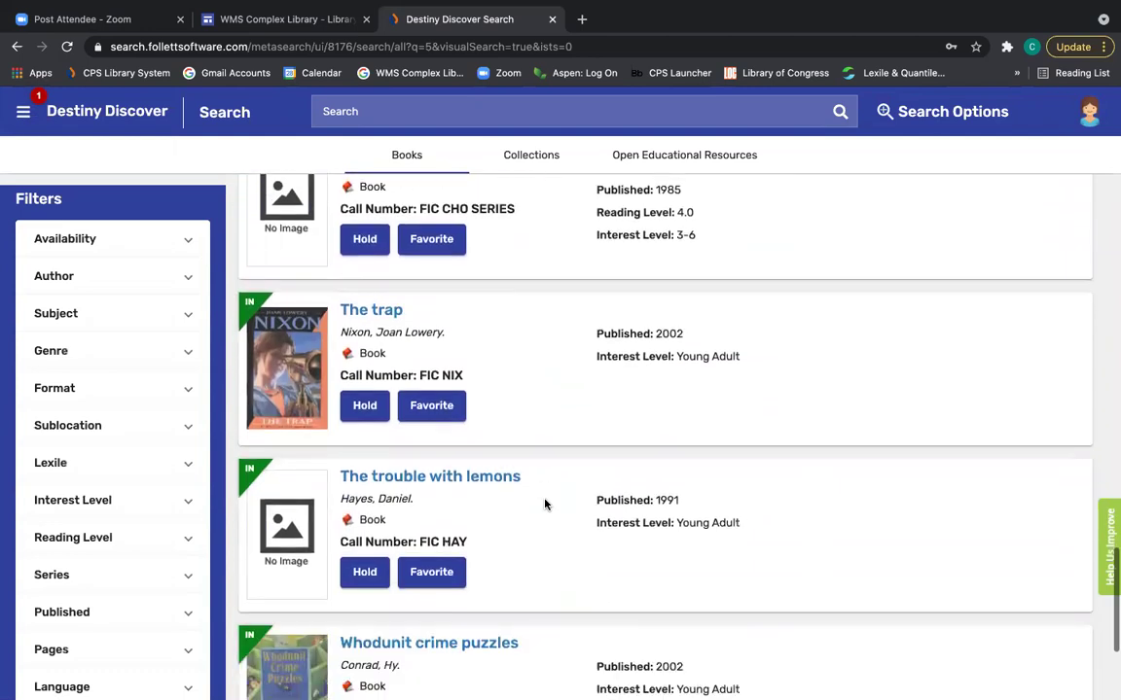
scroll(544, 504, down, 4)
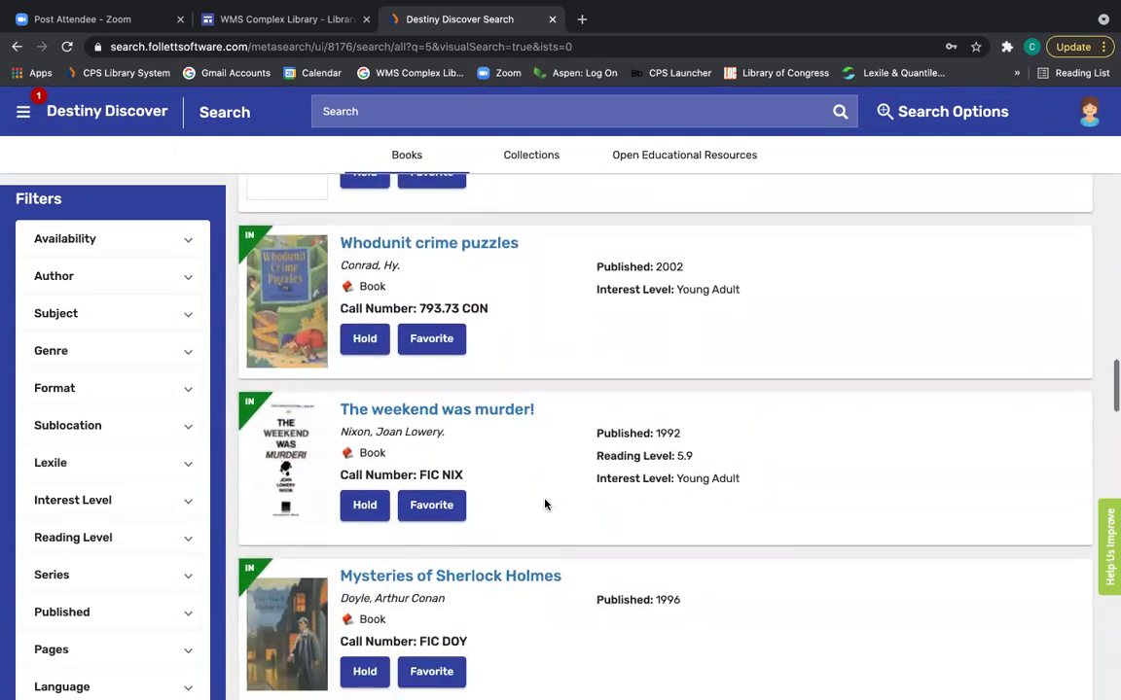
scroll(545, 504, down, 2)
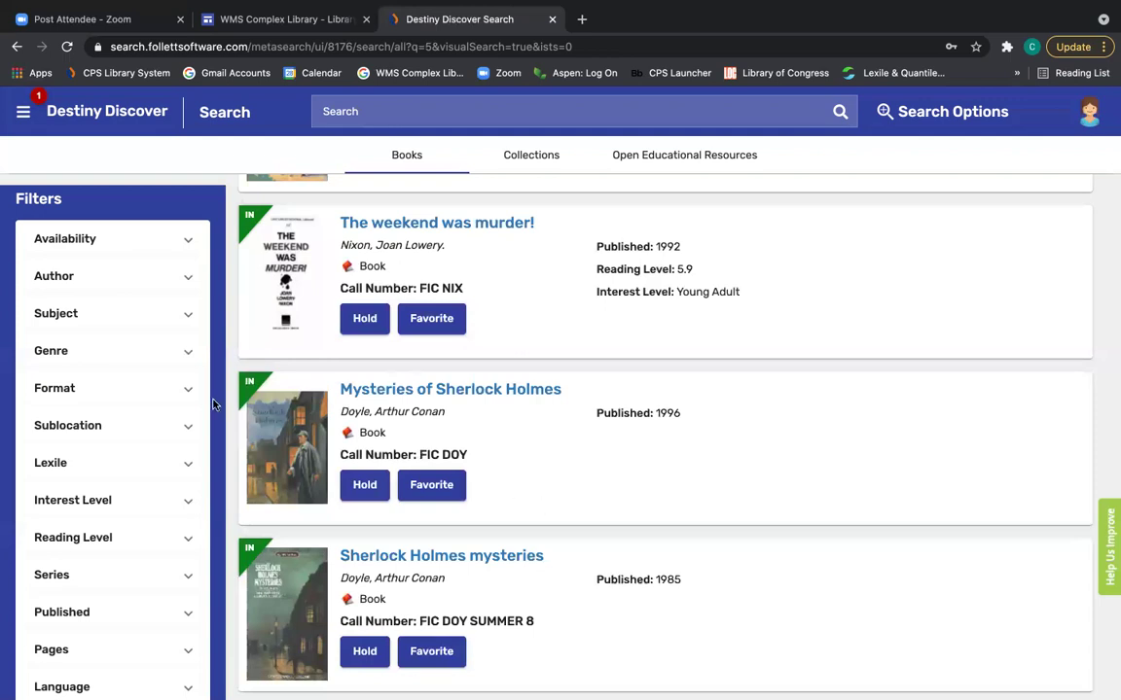
Apply the Availability: IN (348) filter to the Mystery results.
click(189, 244)
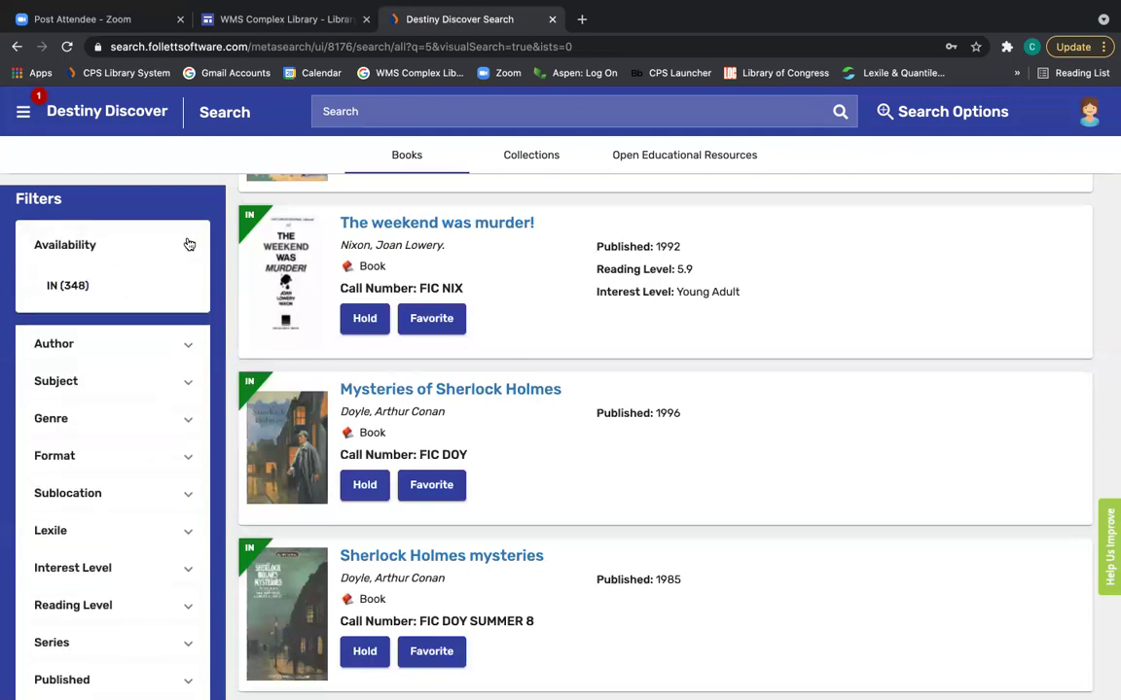
click(65, 291)
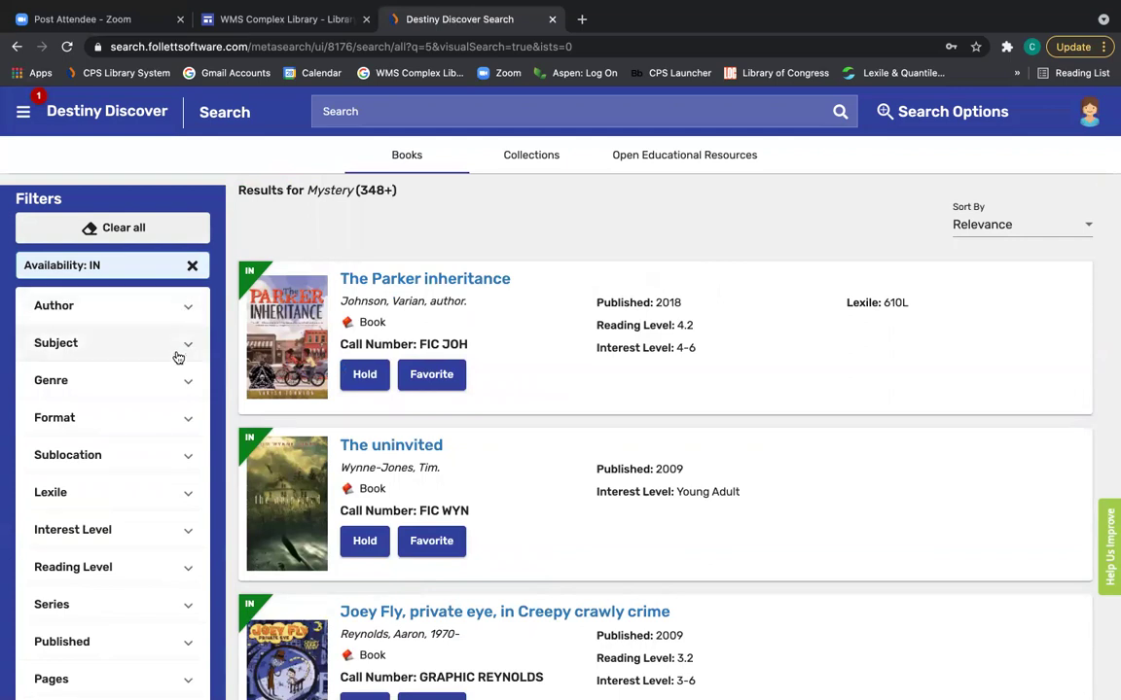
Set the Reading Level filter to 5–7, narrowing the Mystery results to 101 books.
click(191, 387)
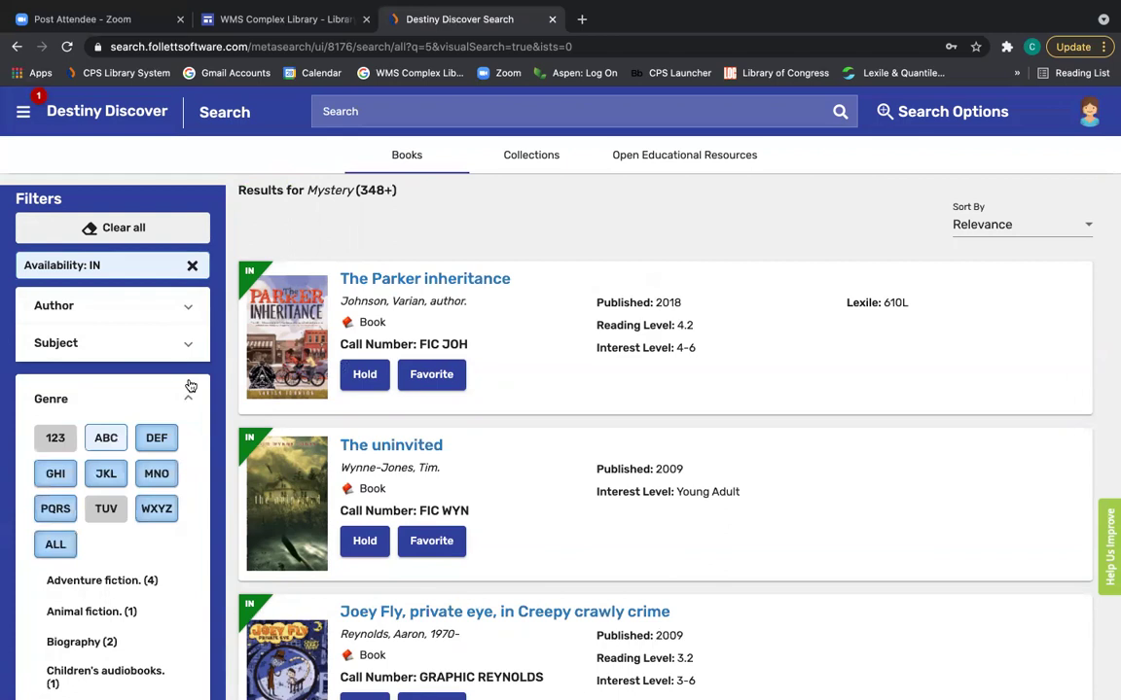
click(191, 387)
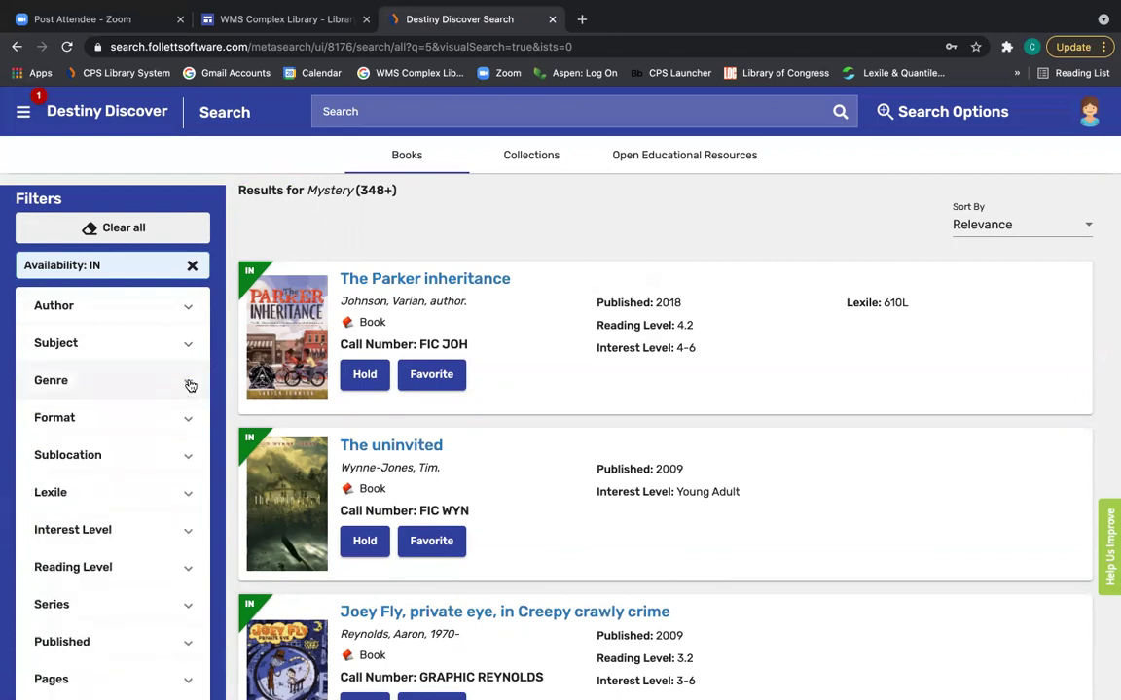
scroll(186, 422, down, 1)
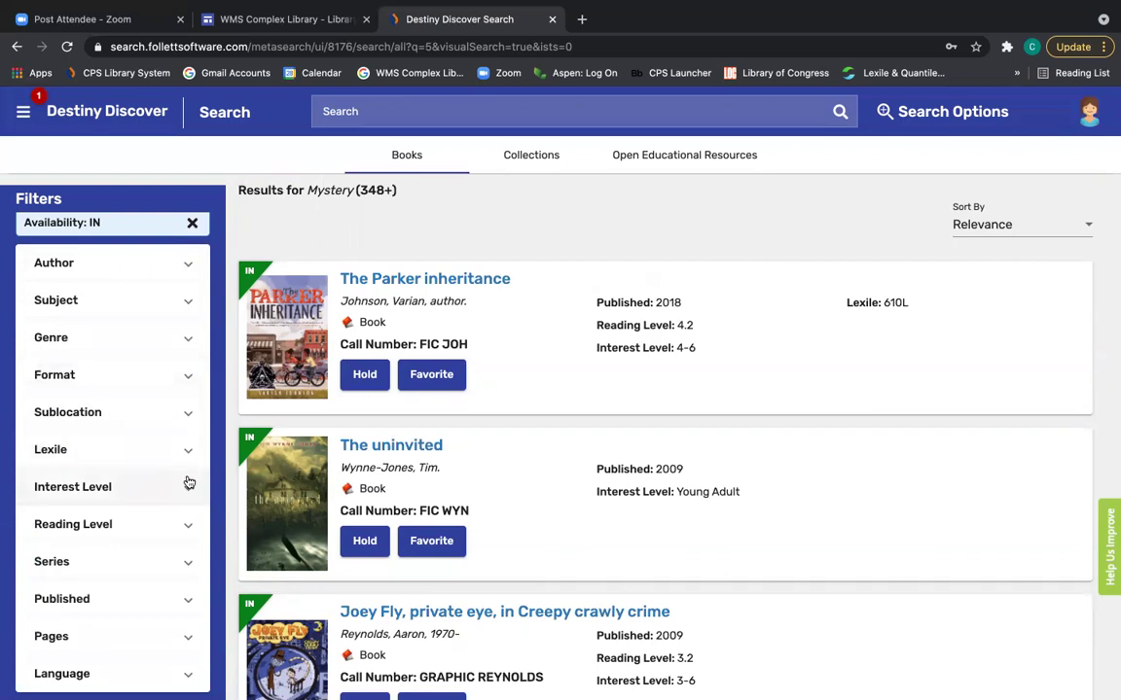
click(188, 527)
scroll(175, 554, down, 5)
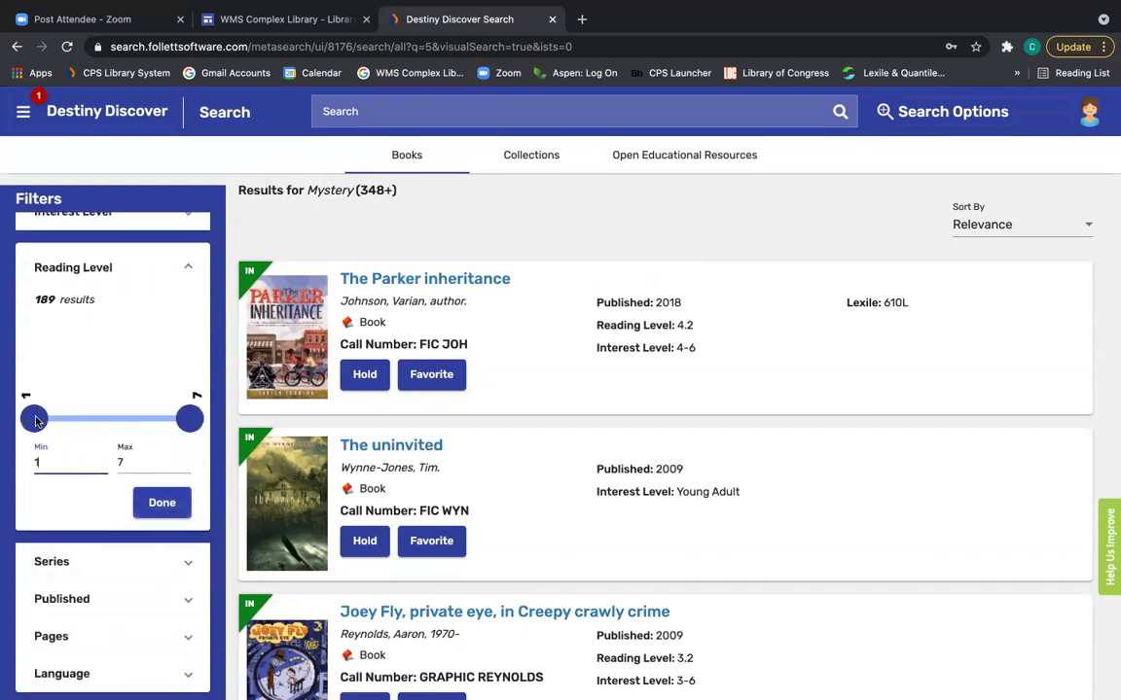
drag(35, 420, 147, 420)
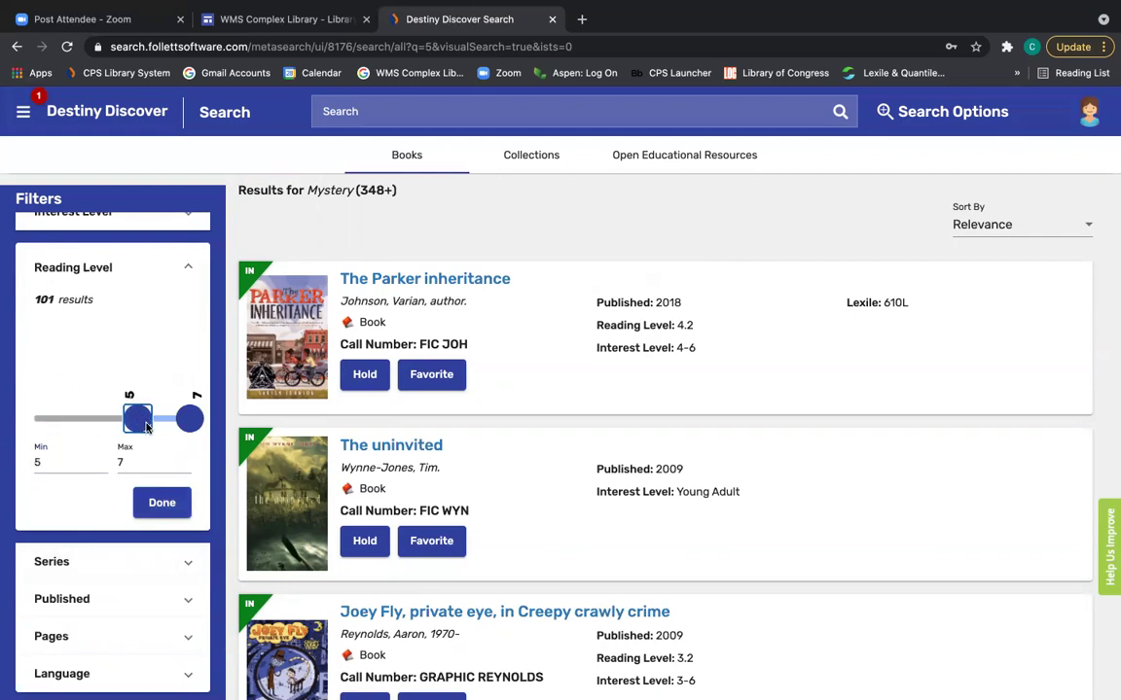
click(173, 503)
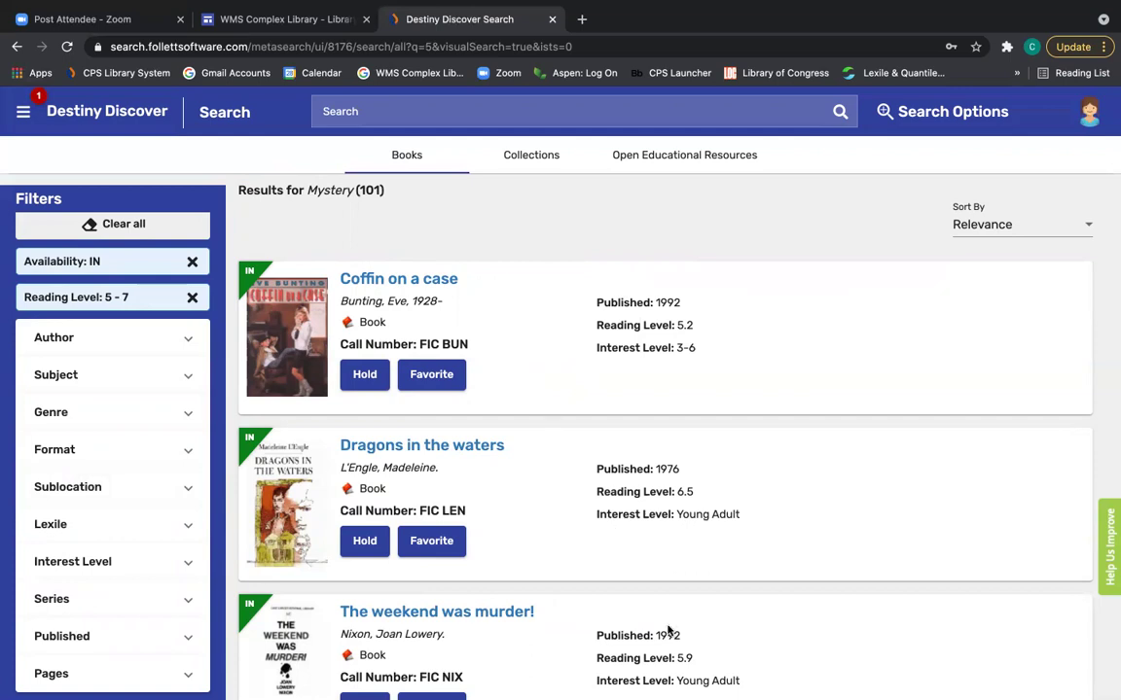
Find Horton Halfpott in the filtered results, place a hold on it, and close its details.
scroll(668, 632, down, 3)
scroll(668, 632, down, 8)
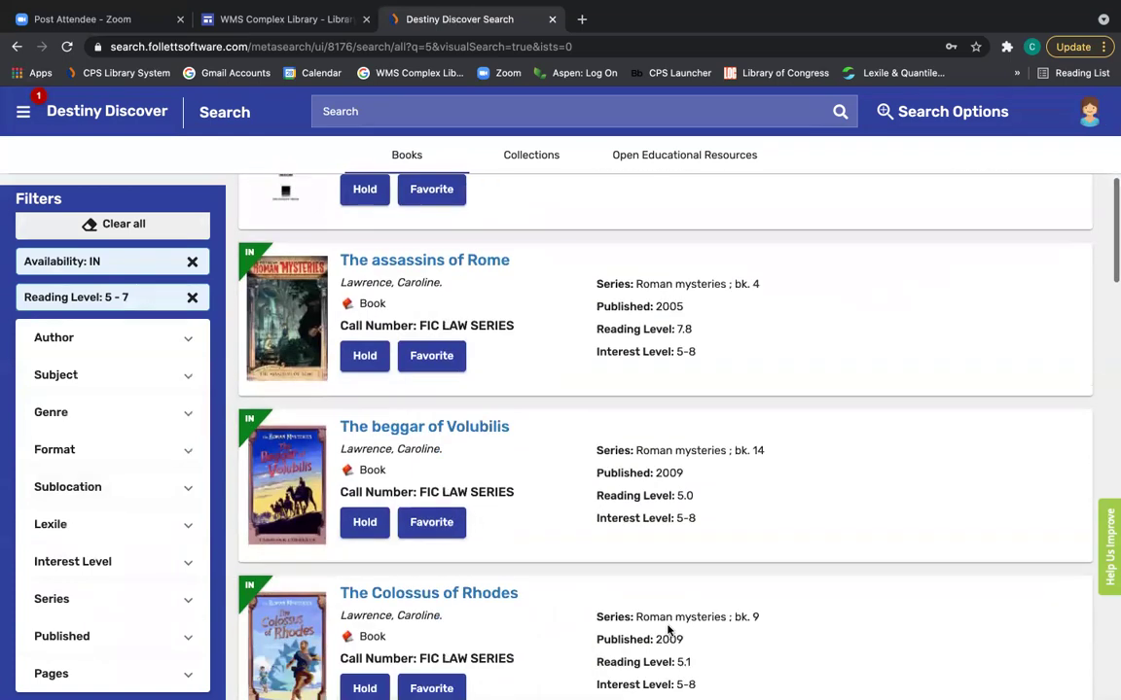
scroll(668, 630, down, 3)
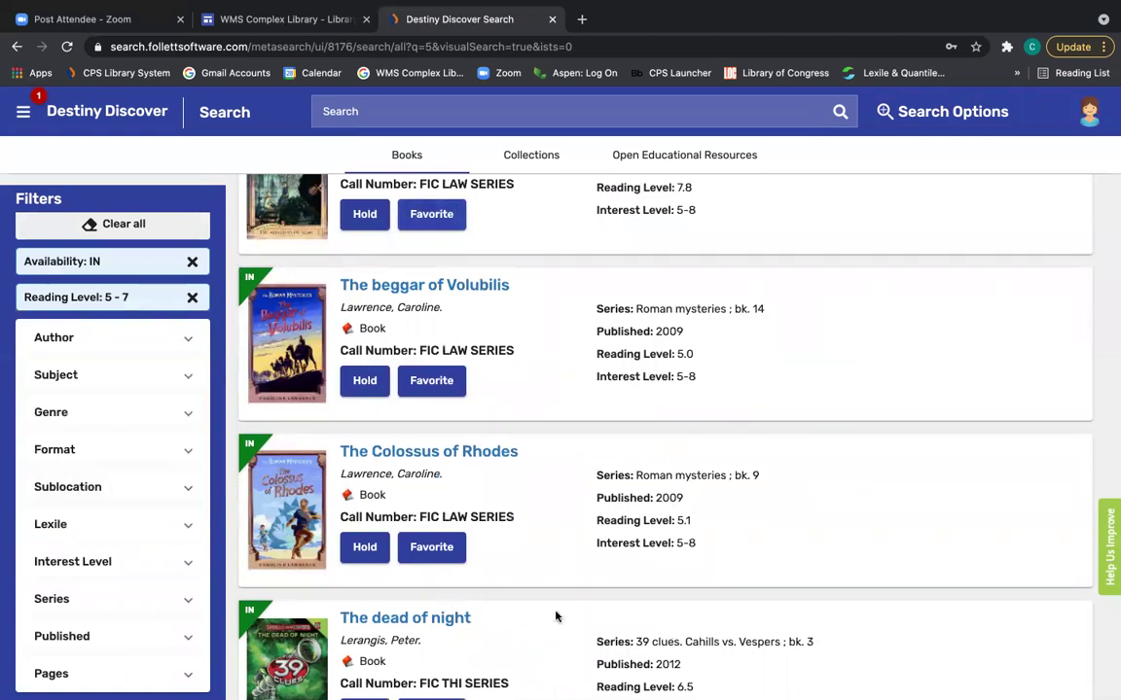
scroll(555, 613, down, 11)
scroll(555, 615, down, 4)
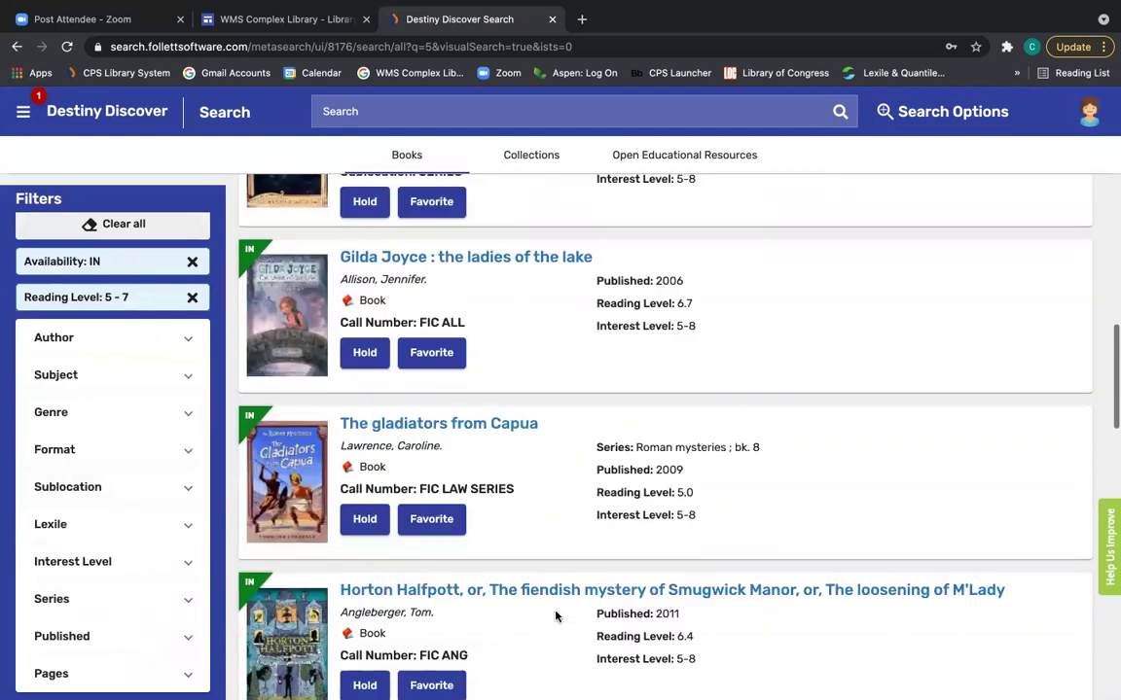
scroll(555, 616, down, 4)
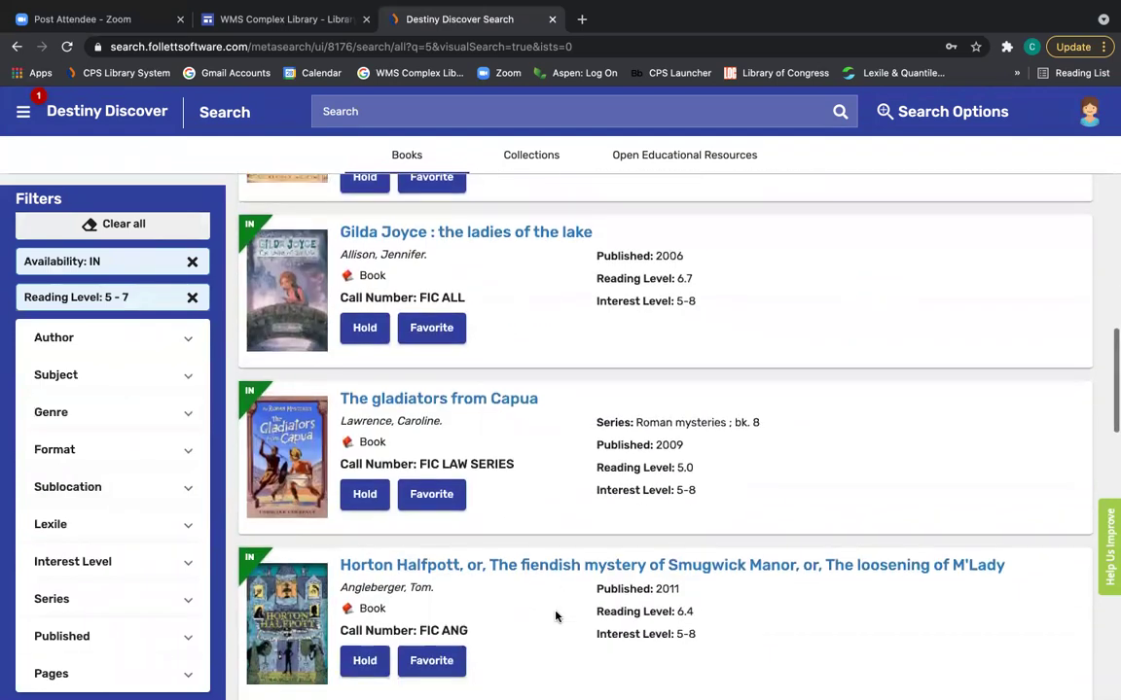
scroll(555, 616, down, 1)
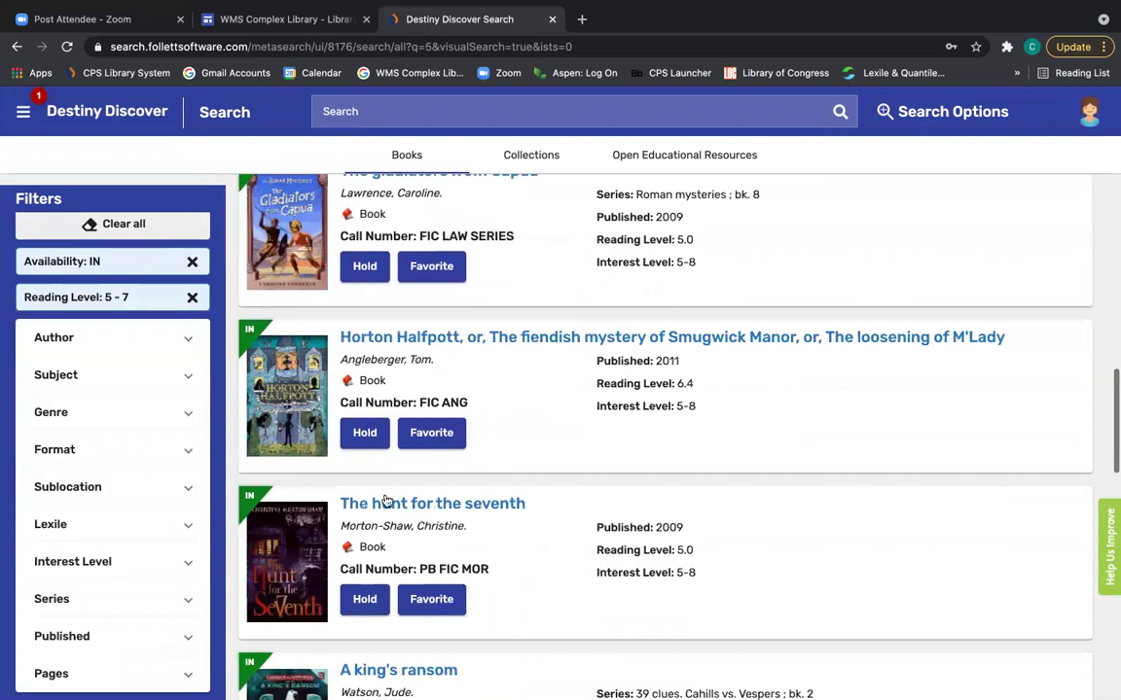
click(437, 337)
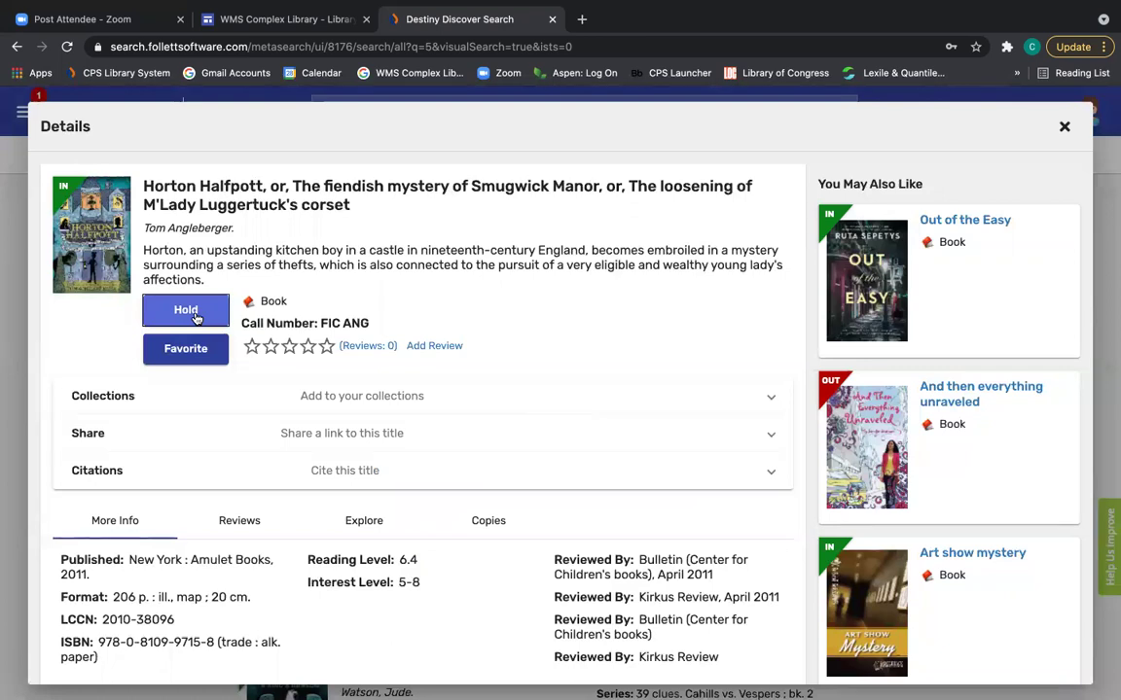
click(195, 318)
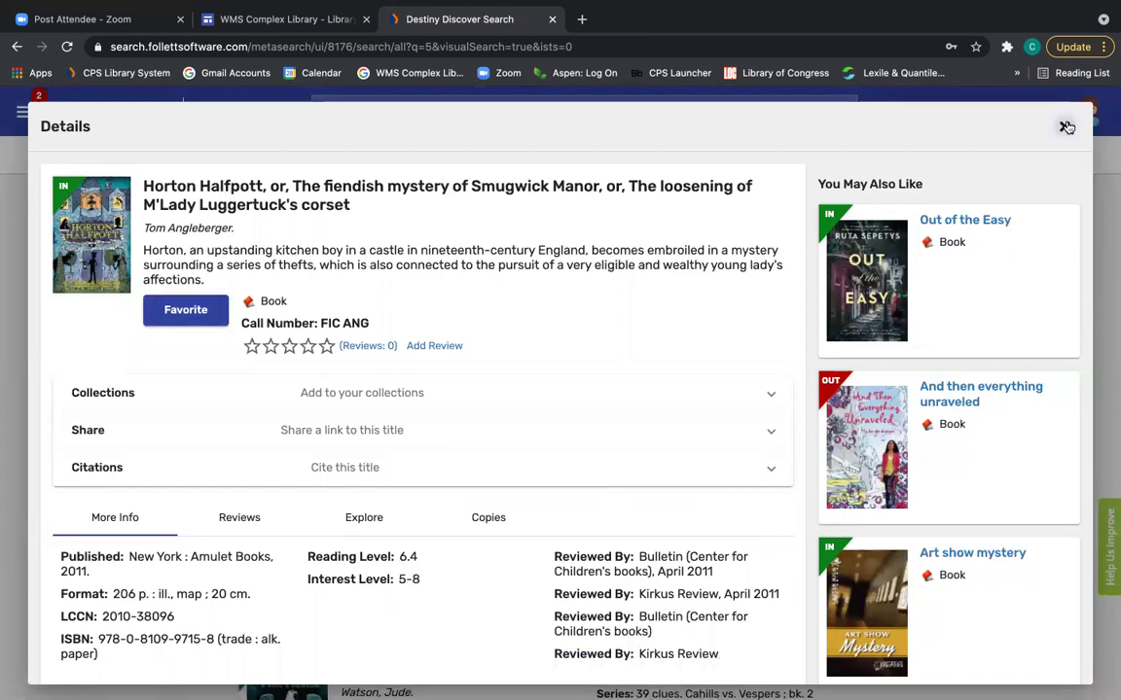
click(1064, 125)
Go back to the catalog home and show Holds: Horton Halfpott and Witch & wizard. 3, both Hold Ready.
scroll(856, 197, up, 10)
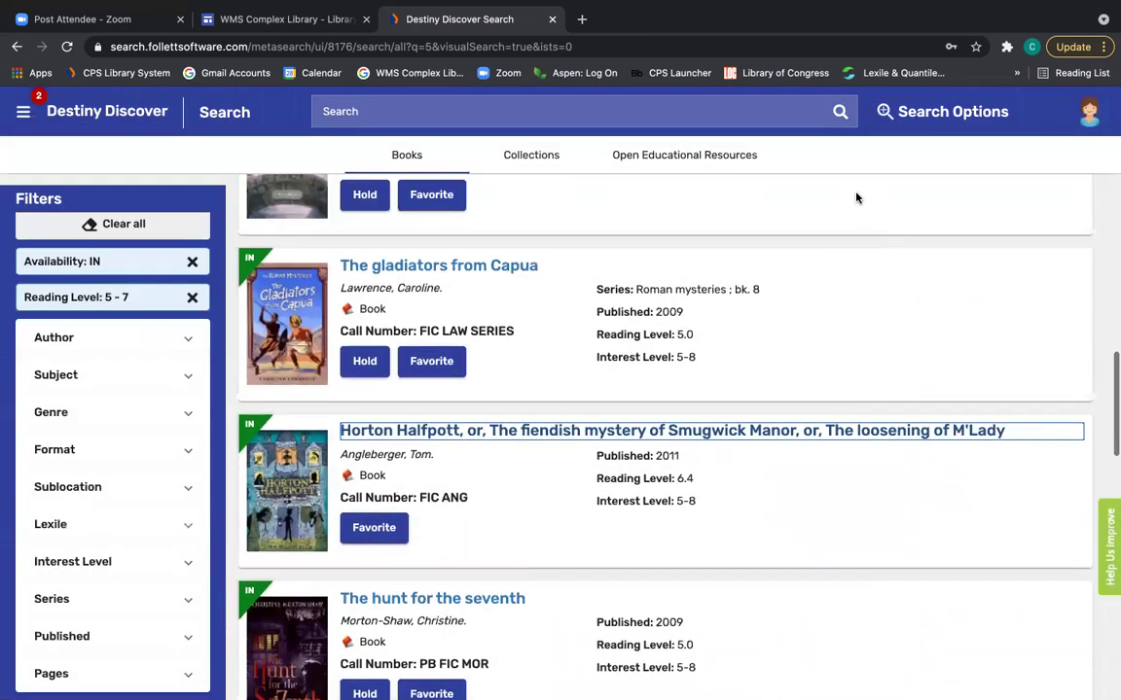
scroll(856, 197, up, 5)
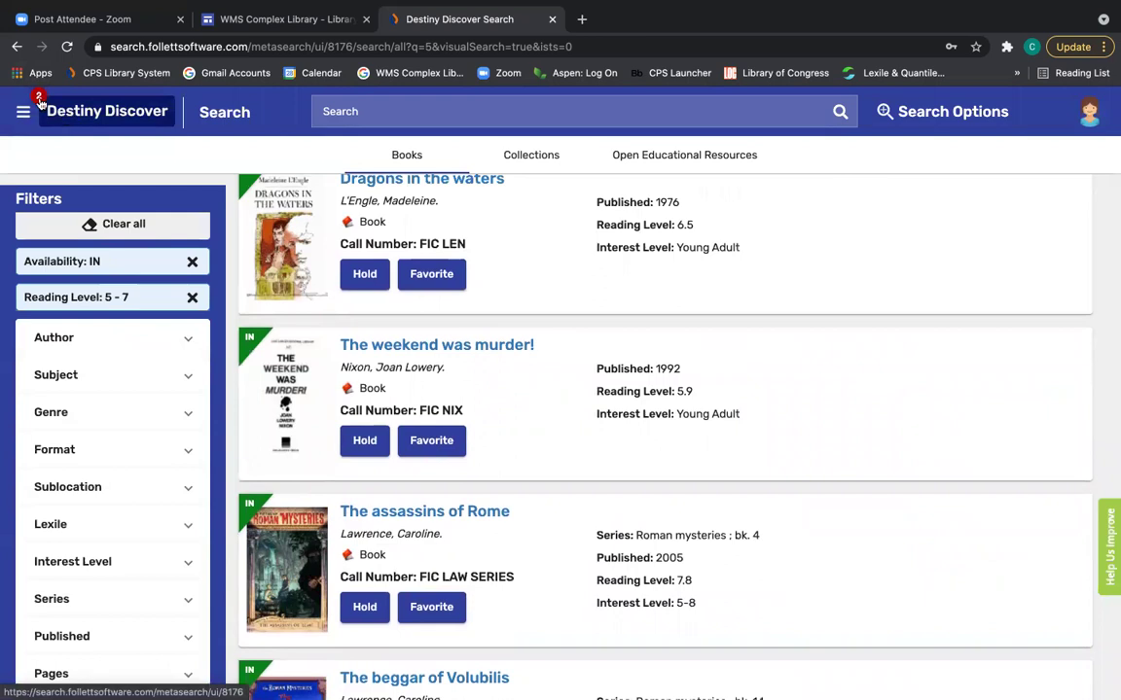
click(39, 102)
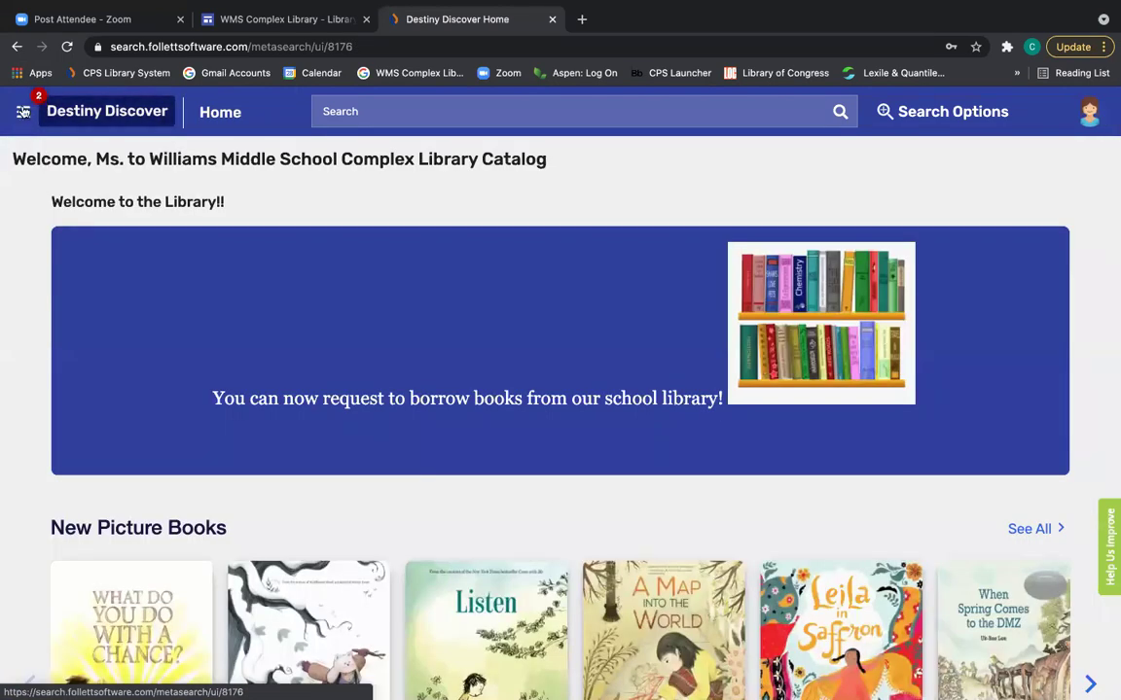
click(22, 111)
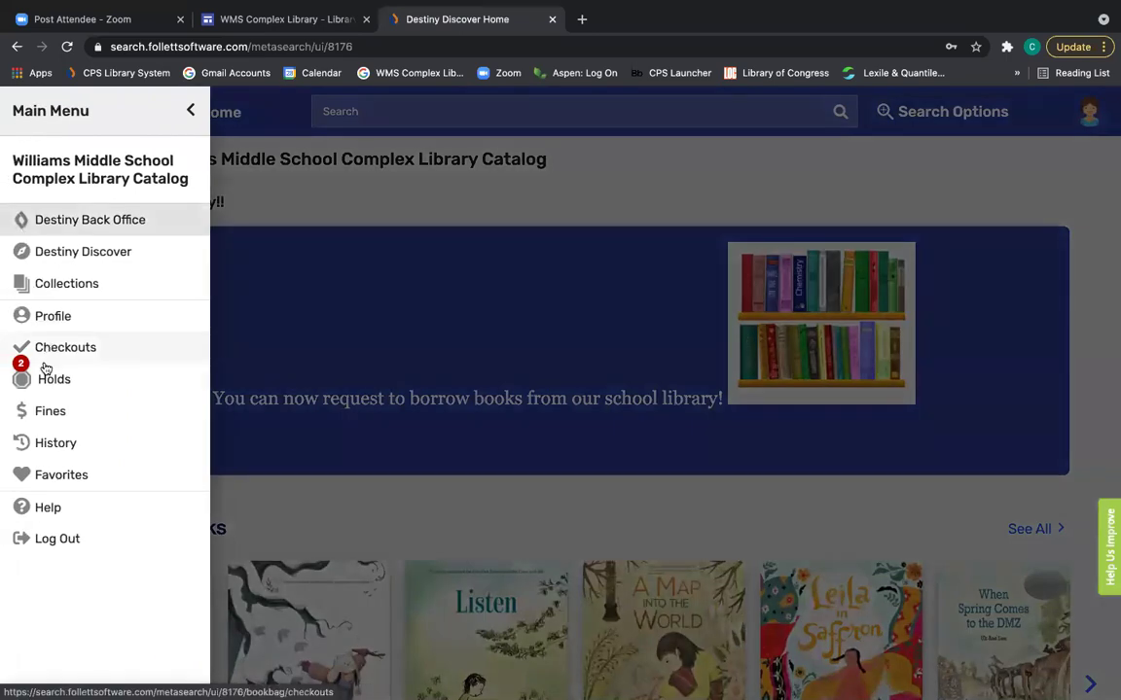
click(51, 380)
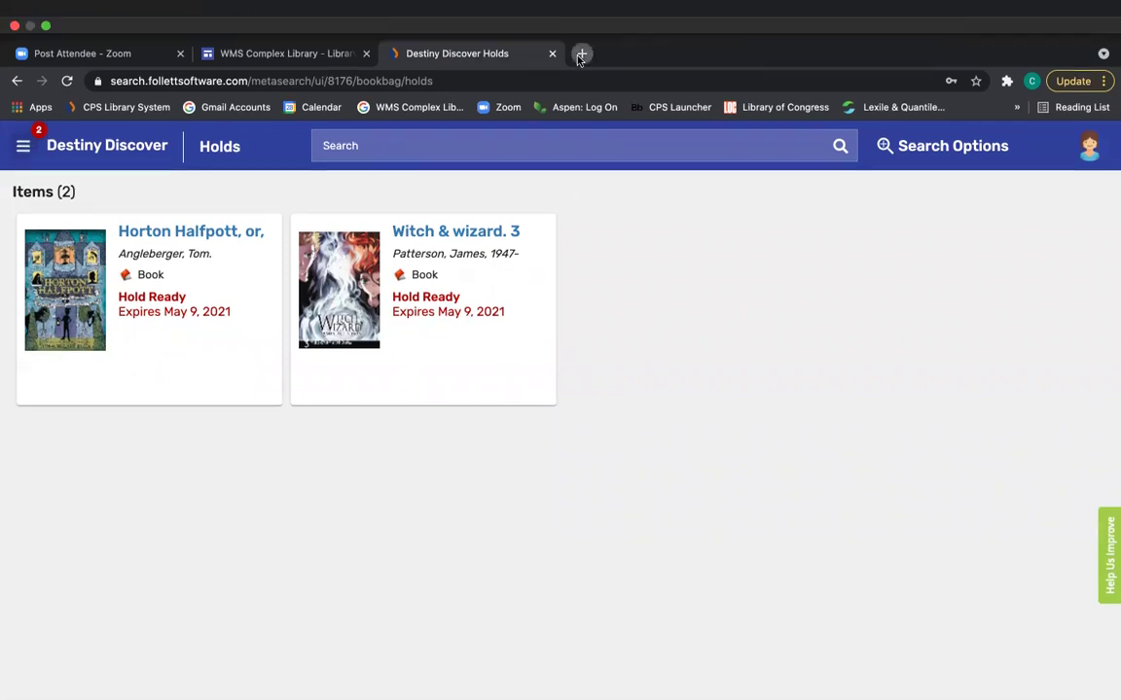
In a new tab, sign in to the Williams Middle School library back office with the staff username and password.
click(581, 53)
click(156, 108)
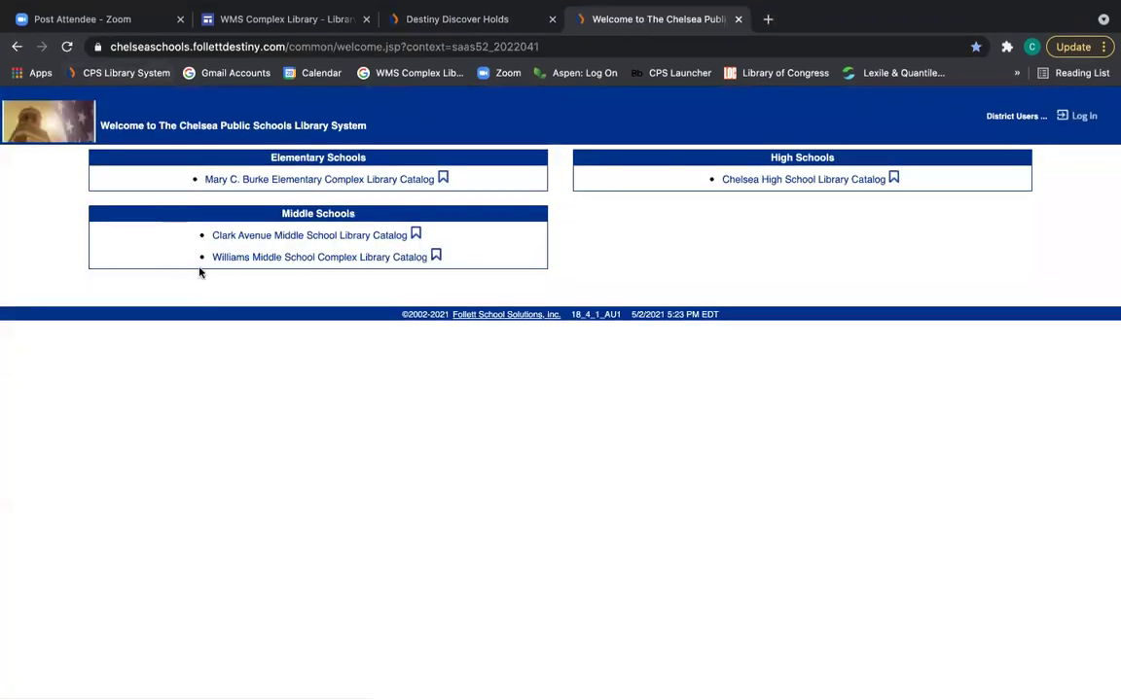
click(231, 258)
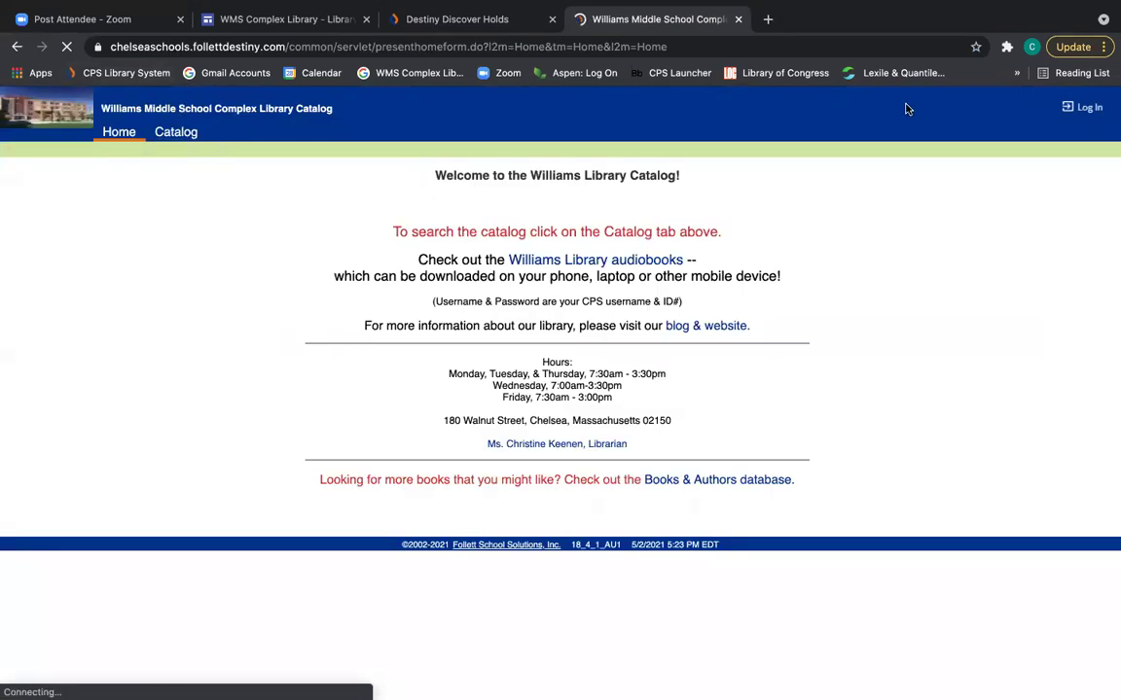
click(1077, 114)
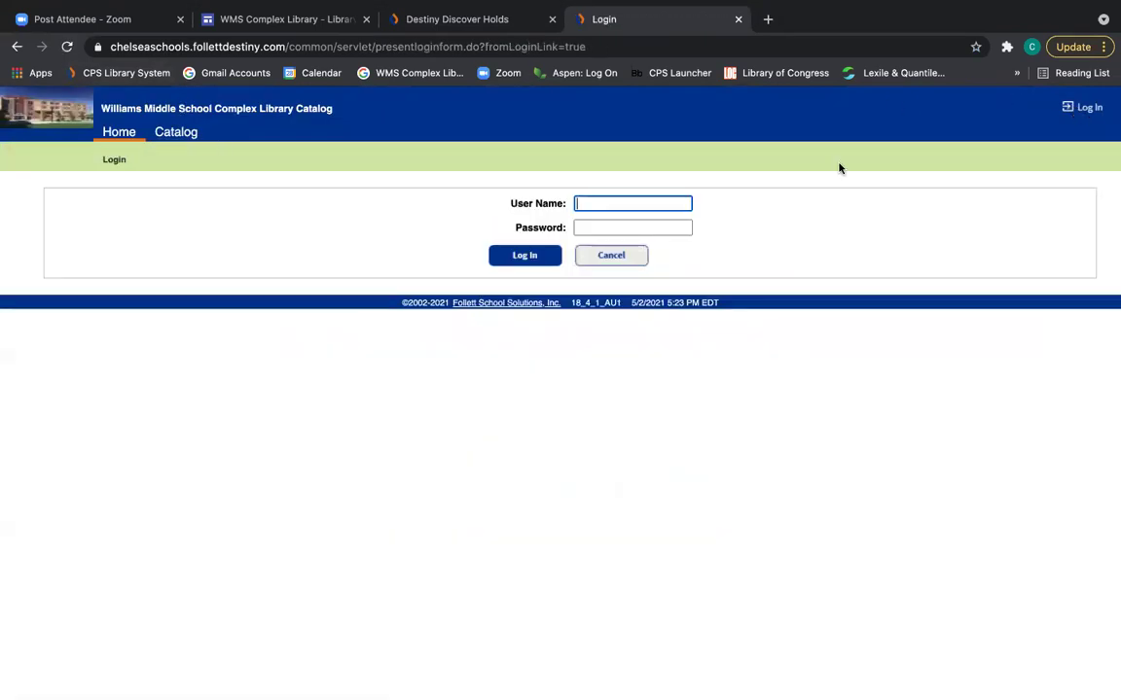
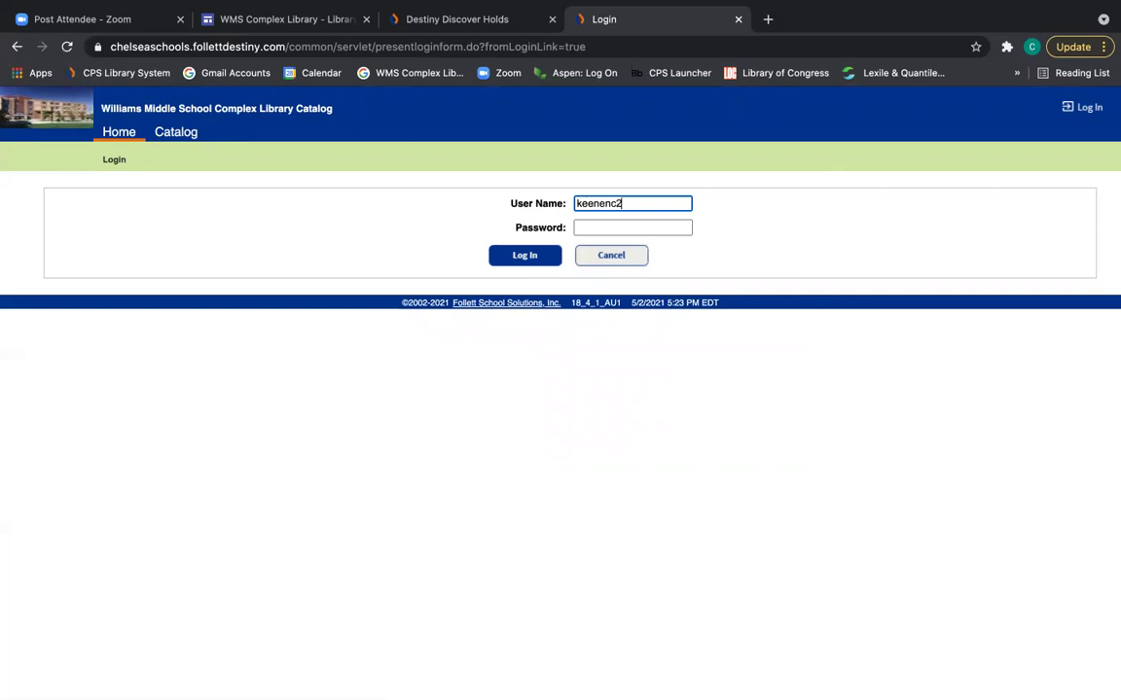
key(Tab)
text(••••••)
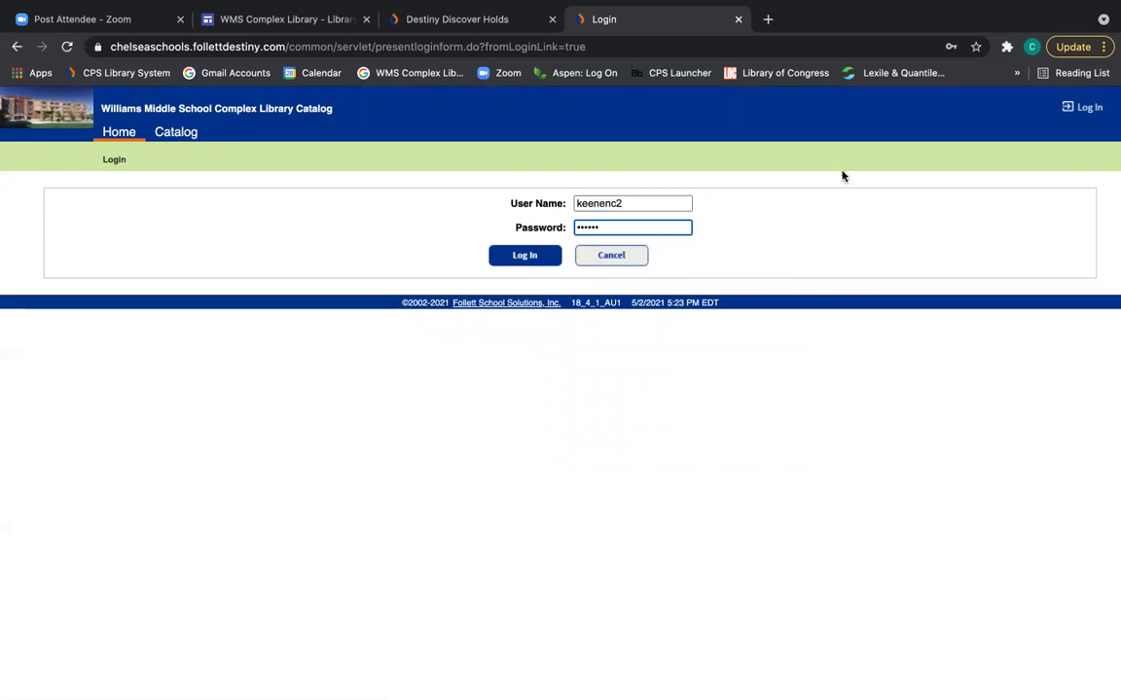
click(534, 254)
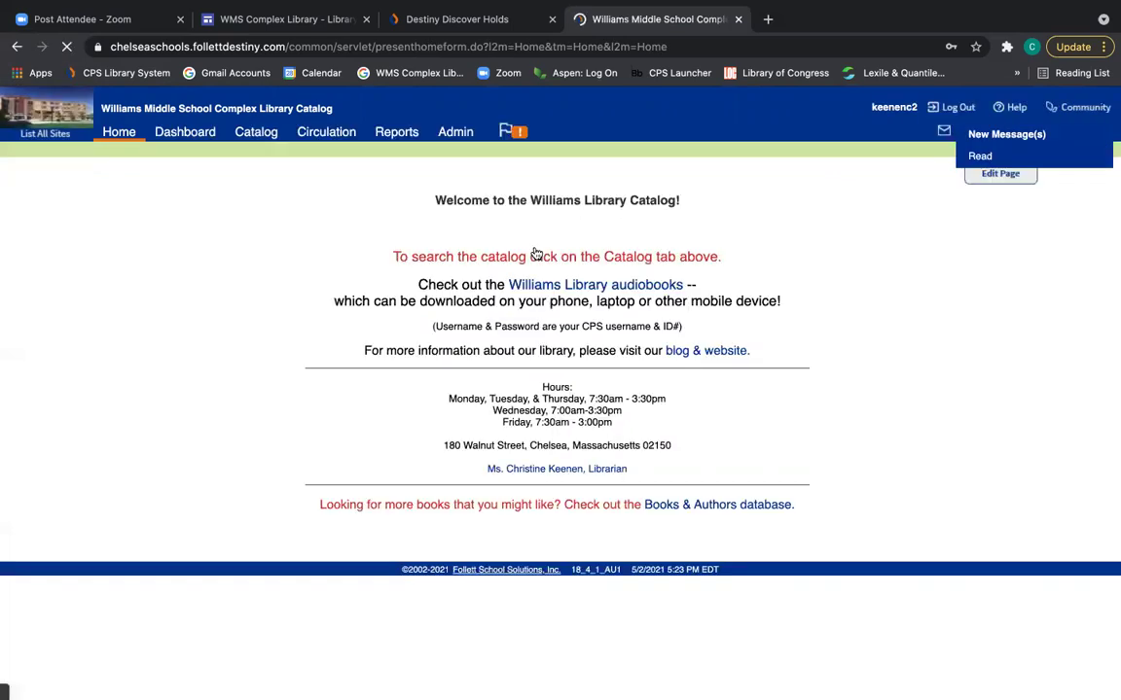
From the requests list, pull the copies of Witch & wizard. 3 and Horton Halfpott.
click(518, 136)
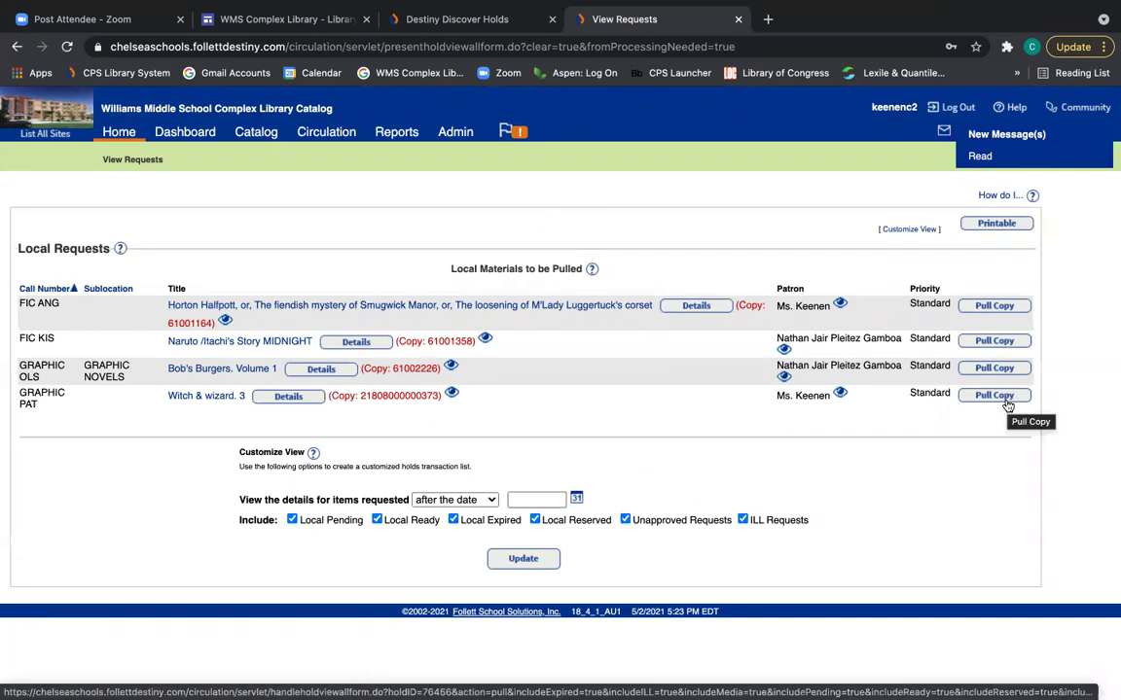
click(1008, 400)
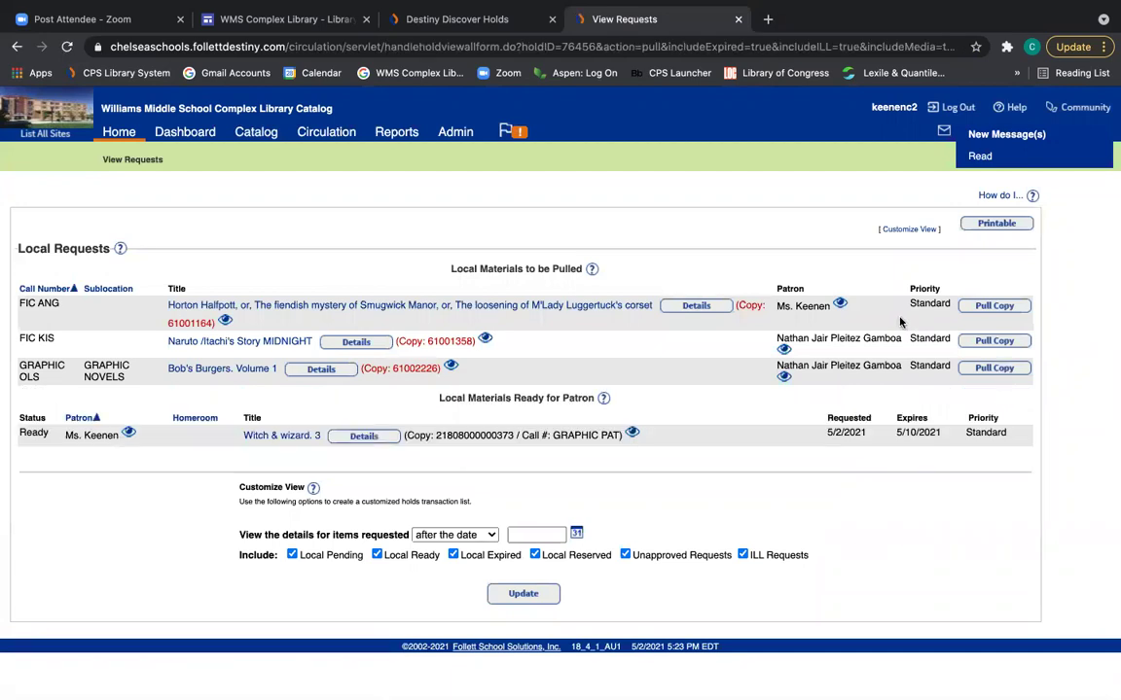
click(1002, 307)
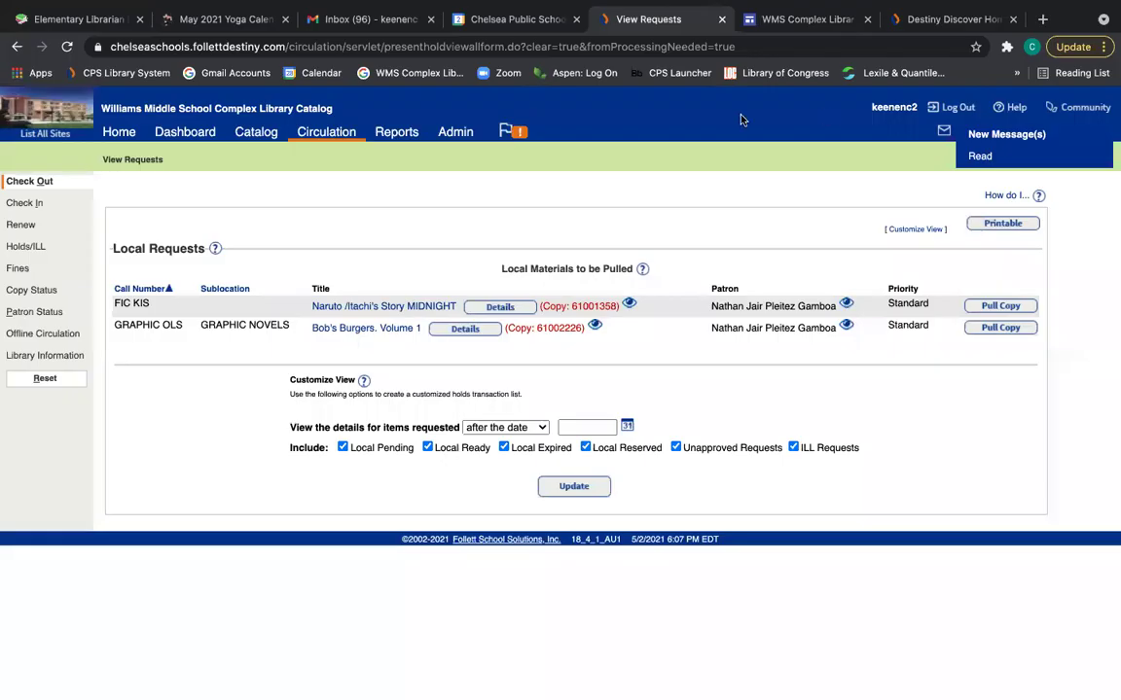
Check out both books from the Circulation area, then return to the Destiny Discover tab.
click(329, 136)
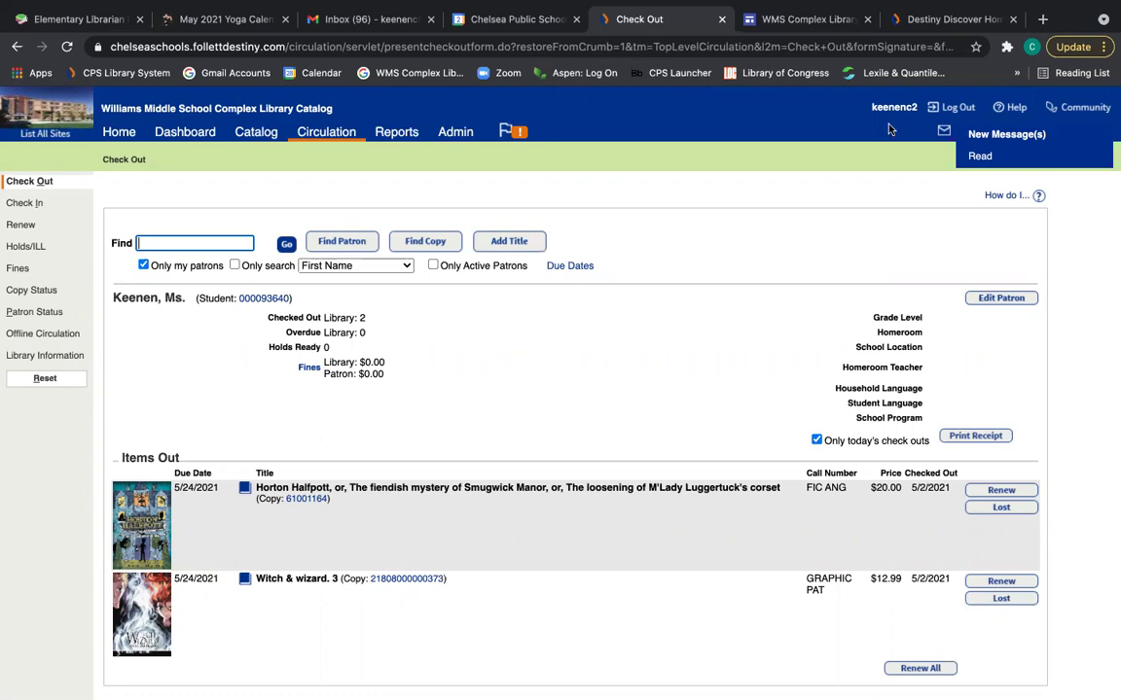
click(915, 21)
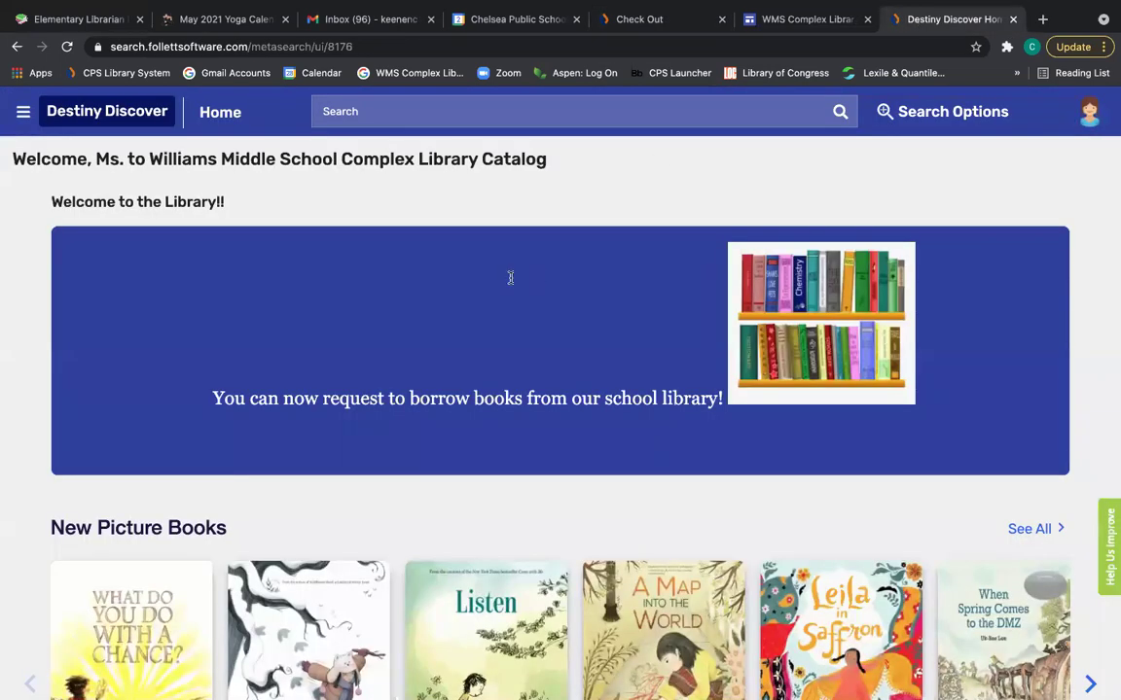
Check the Holds list from the main menu, then view the Checkouts list.
click(25, 113)
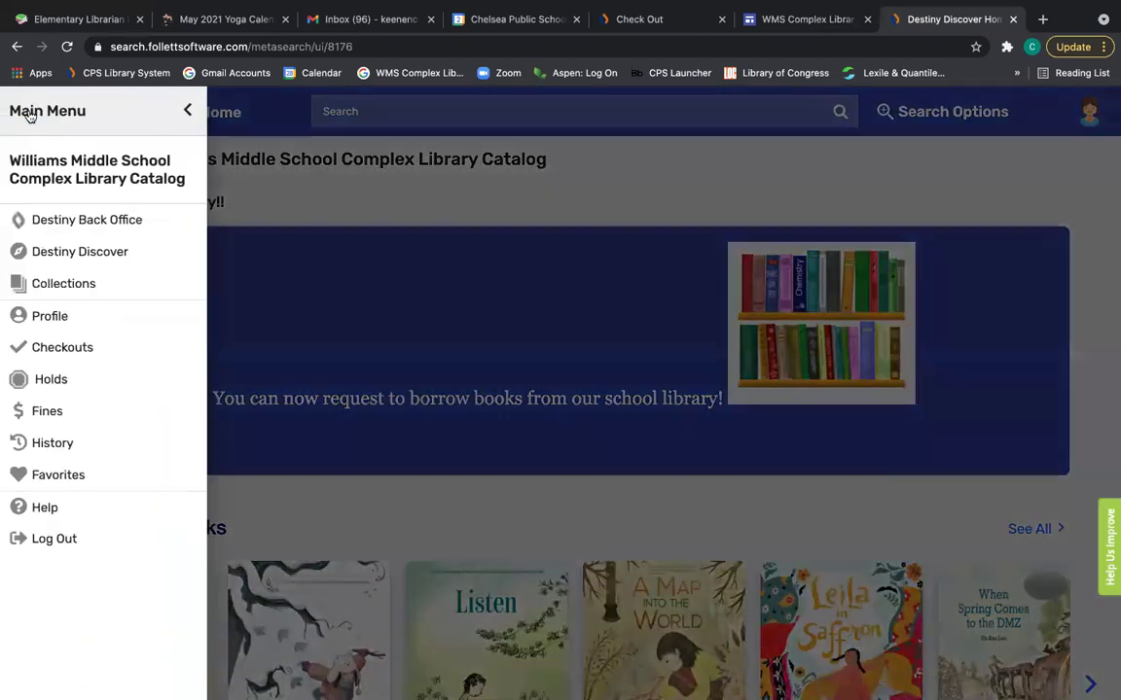
click(34, 381)
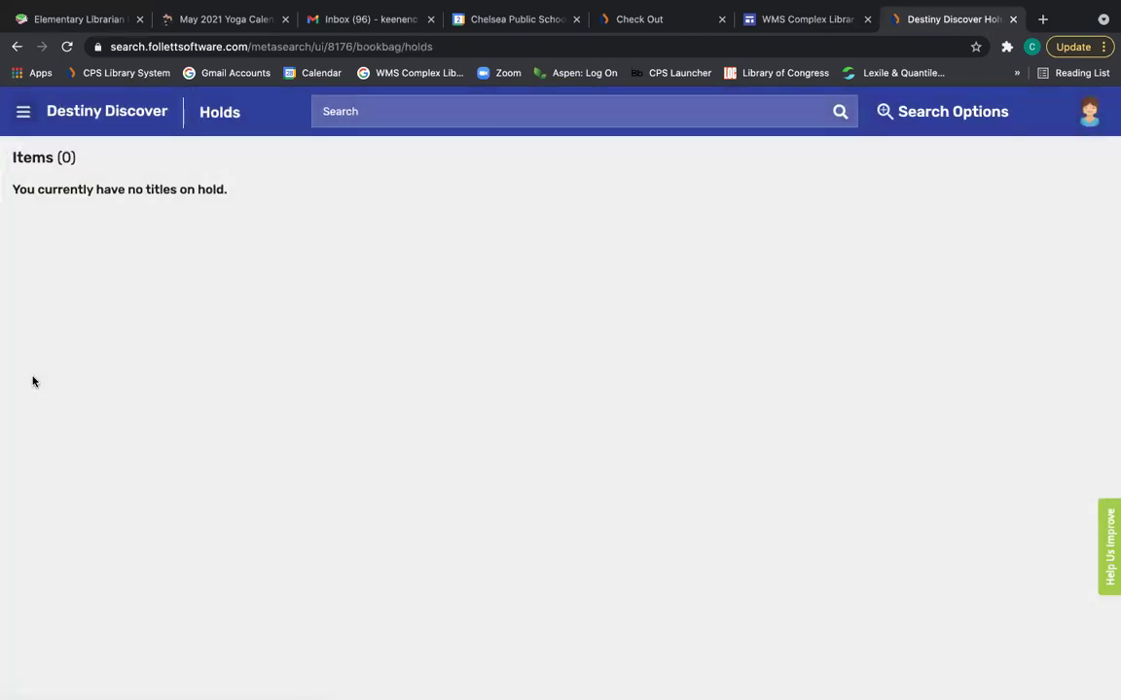
click(23, 114)
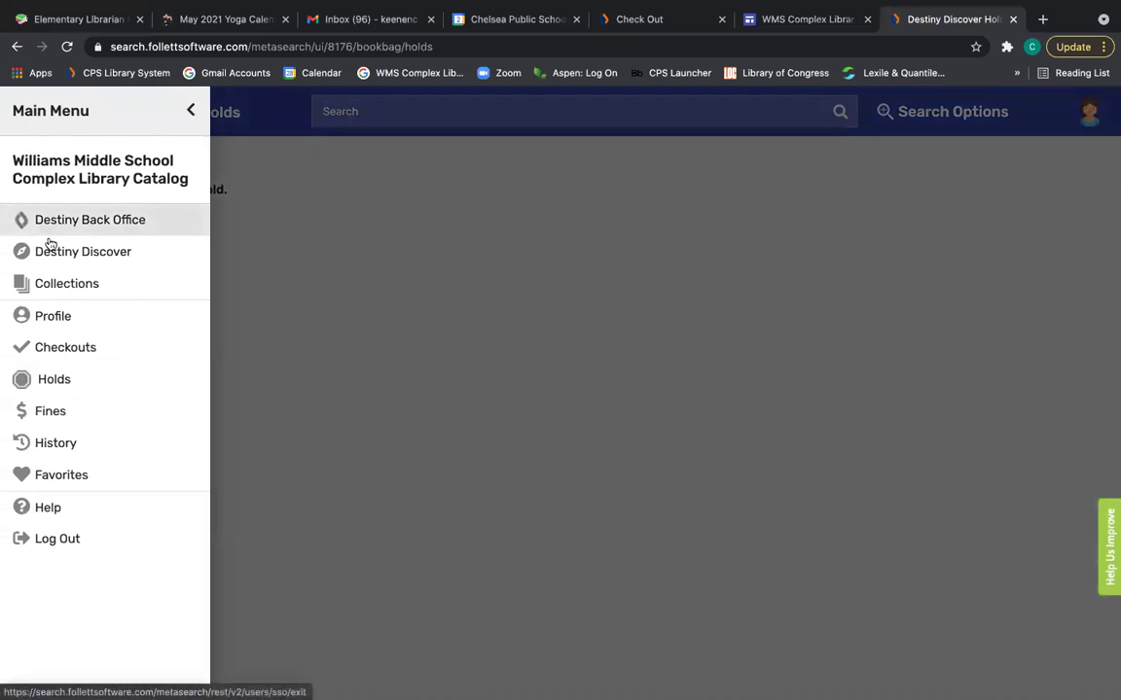
click(57, 351)
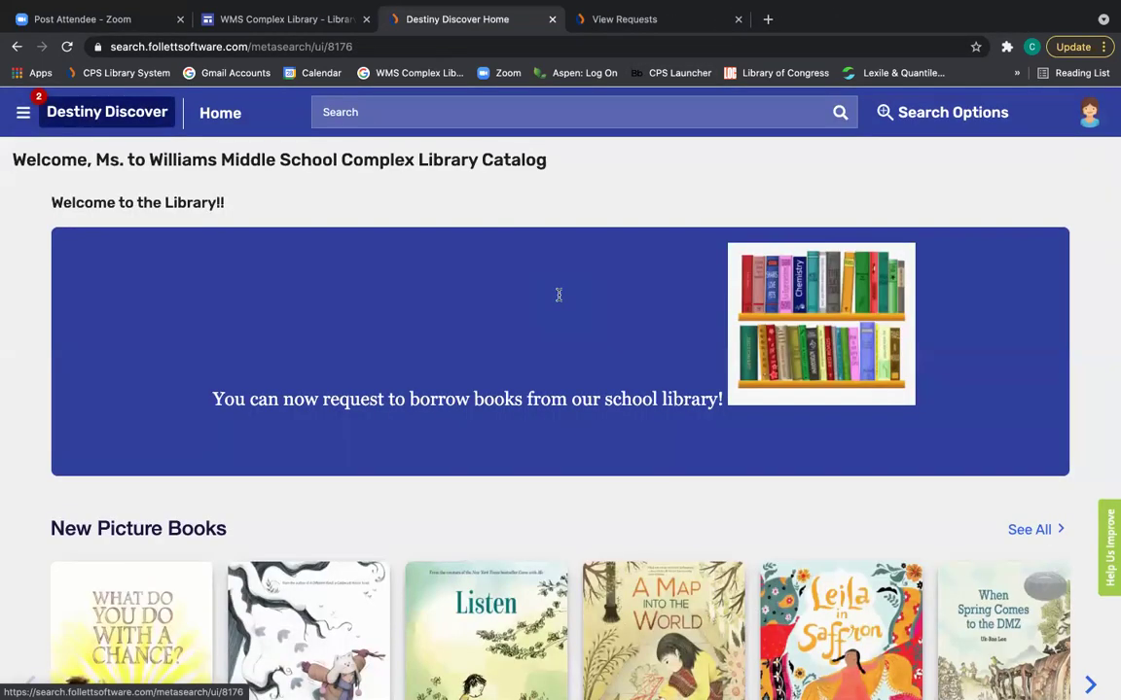
Search the catalog for 'the hate u give', then select the query text to replace it.
click(536, 115)
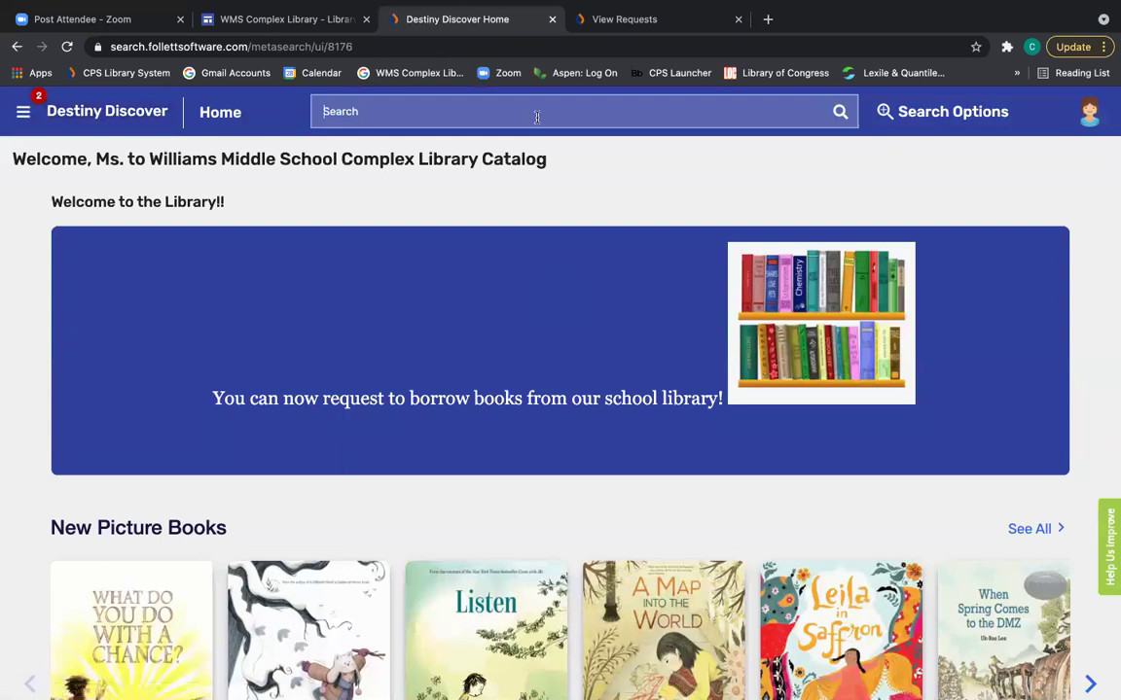
text(the hat)
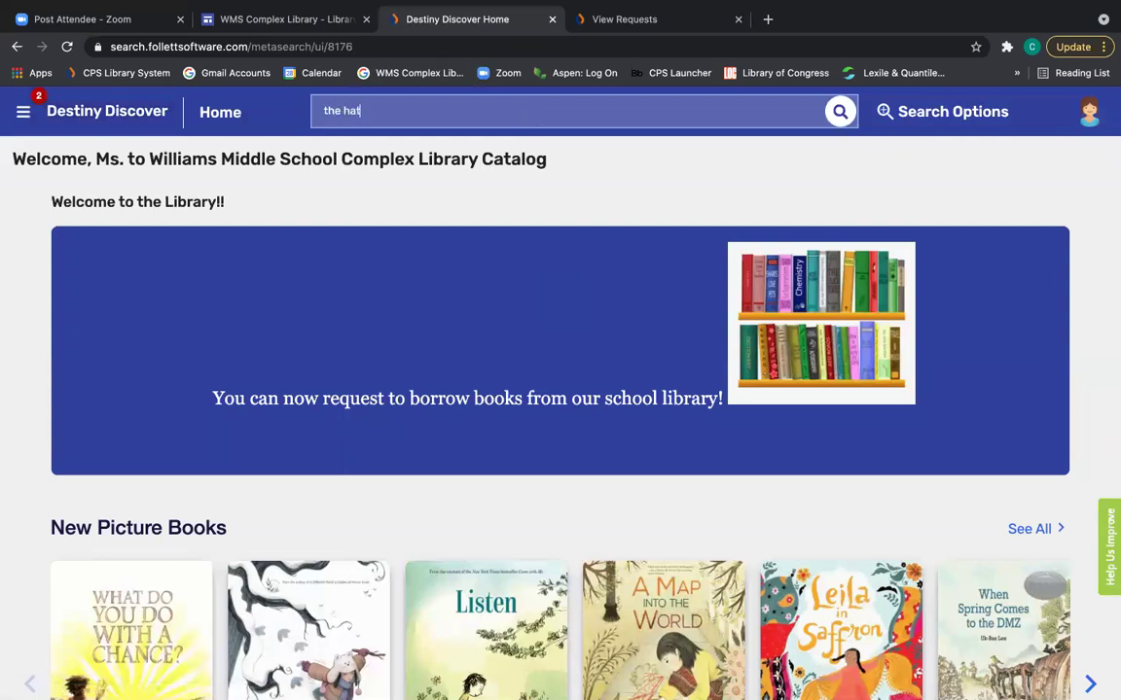
text(e u give)
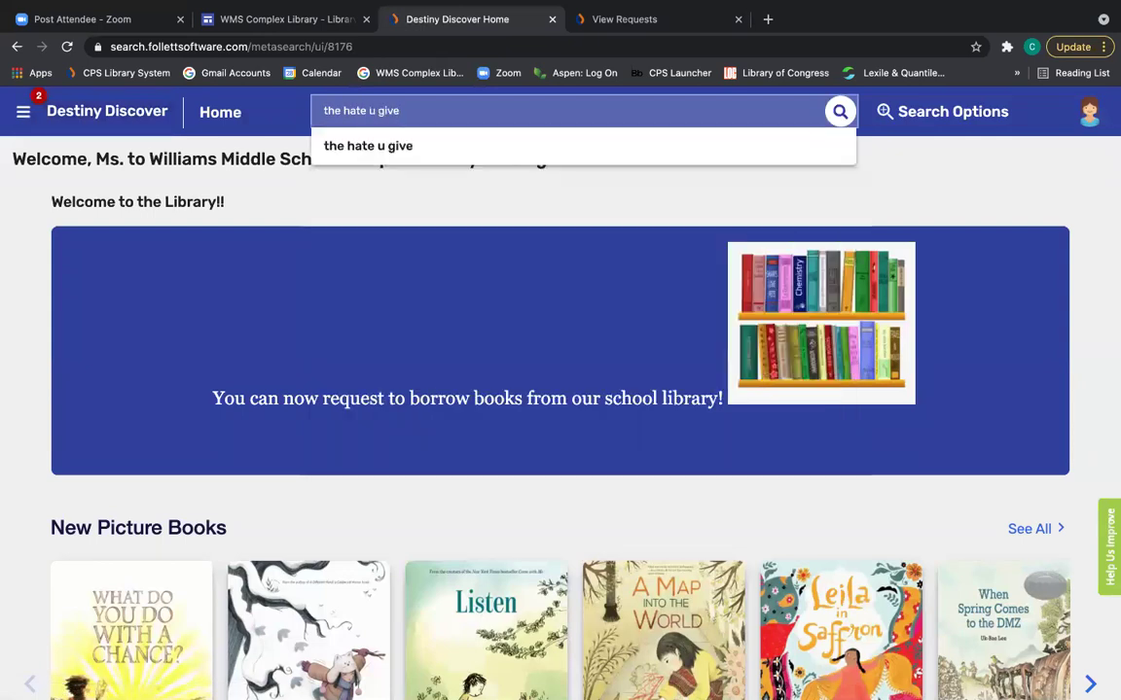
click(408, 154)
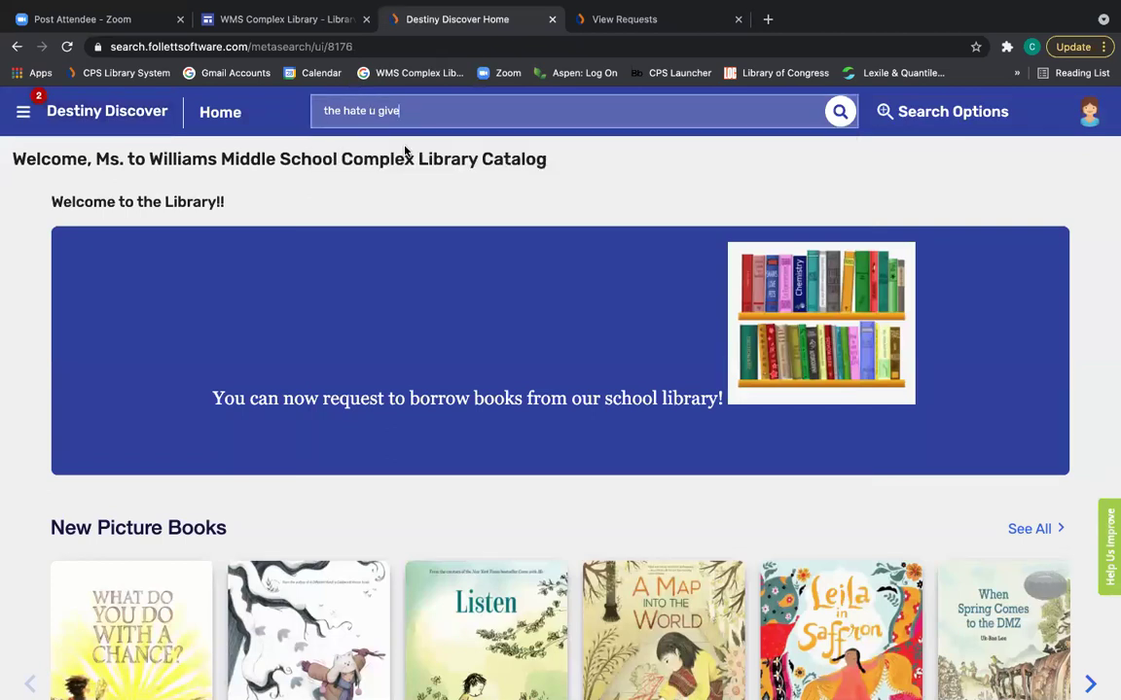
key(Return)
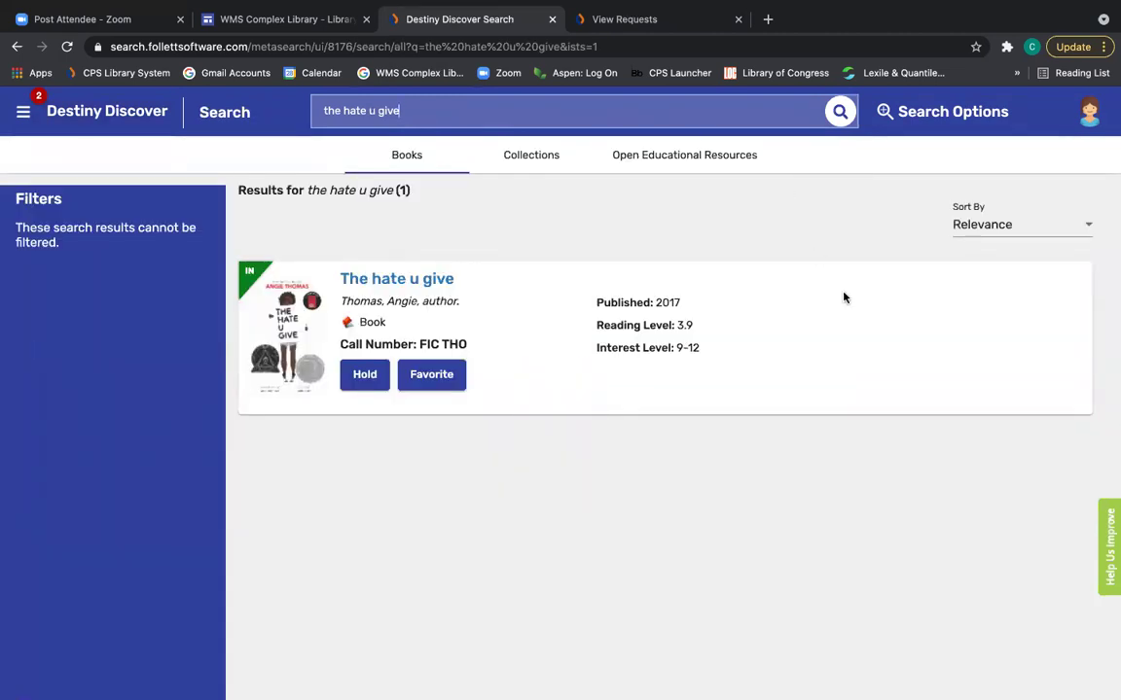
click(370, 111)
drag(398, 107, 281, 98)
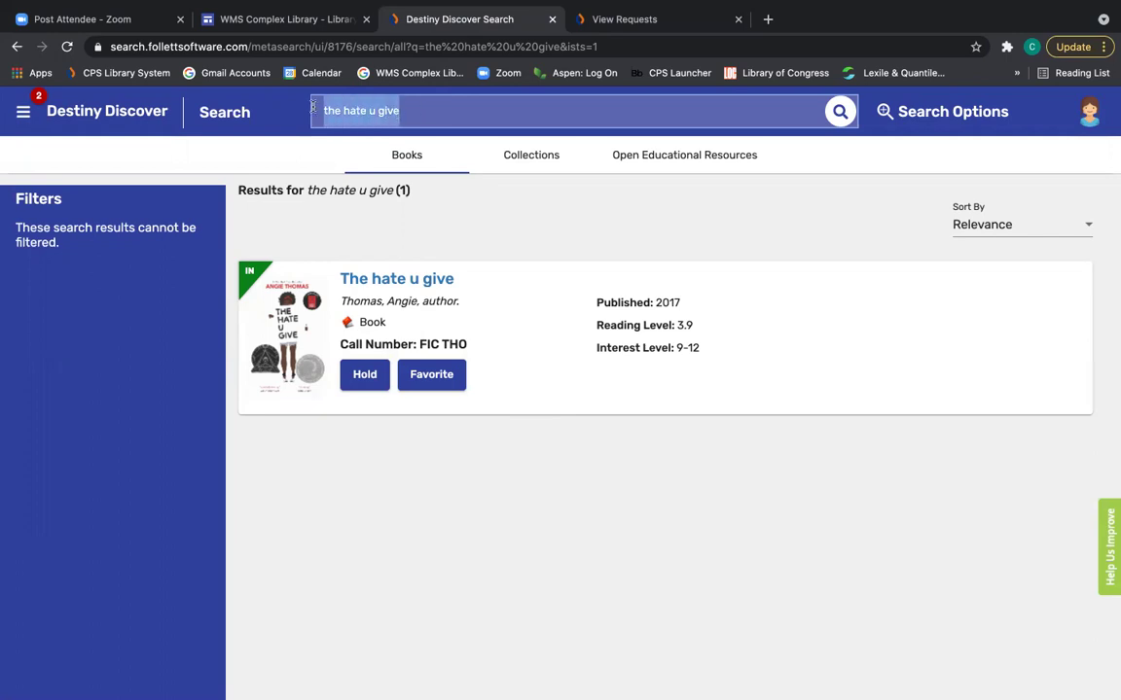
Search for 'kate dicamillo', scroll through the 23 results, and return to the catalog home page.
text(kate di)
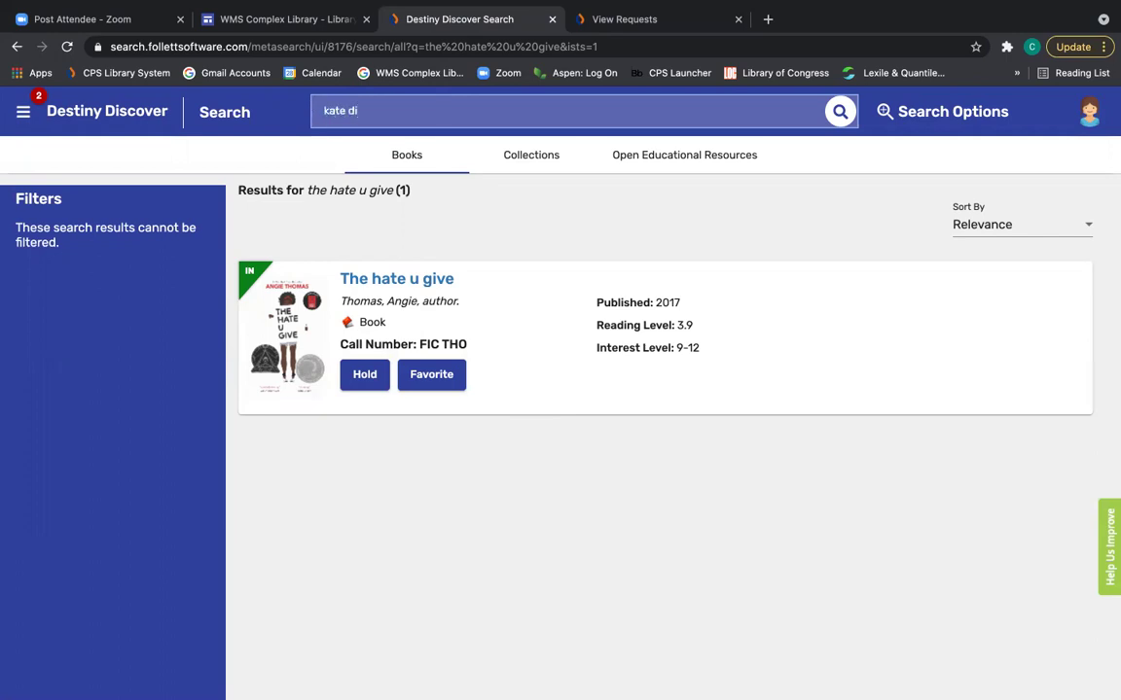
text(camillo)
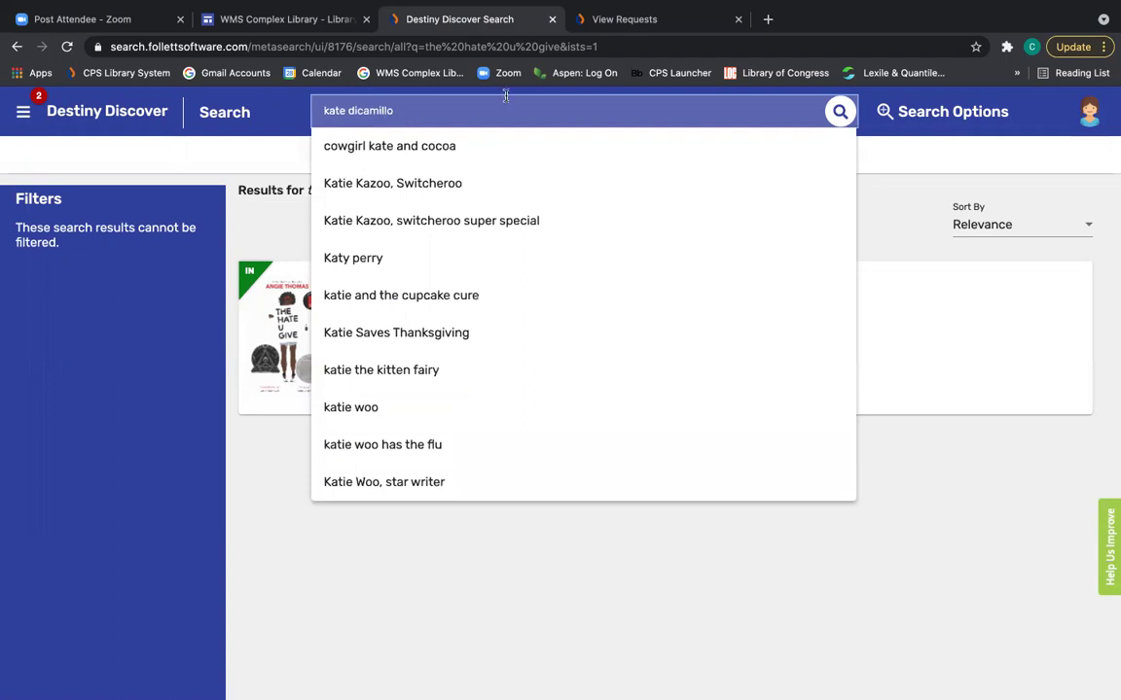
click(840, 112)
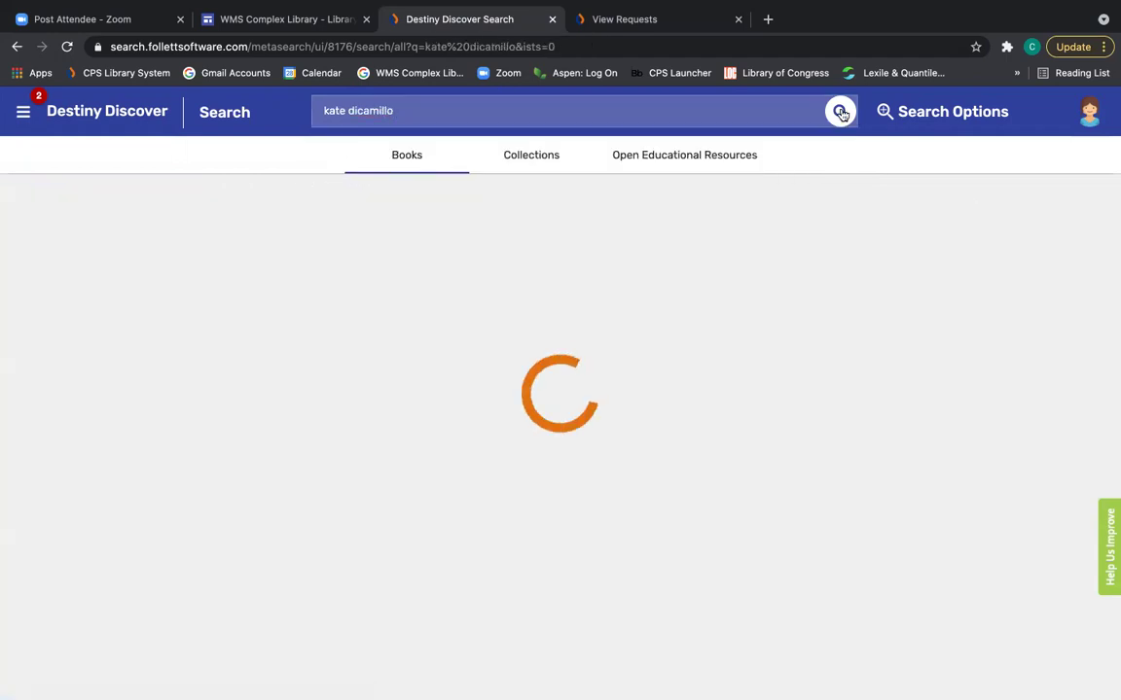
scroll(820, 403, down, 2)
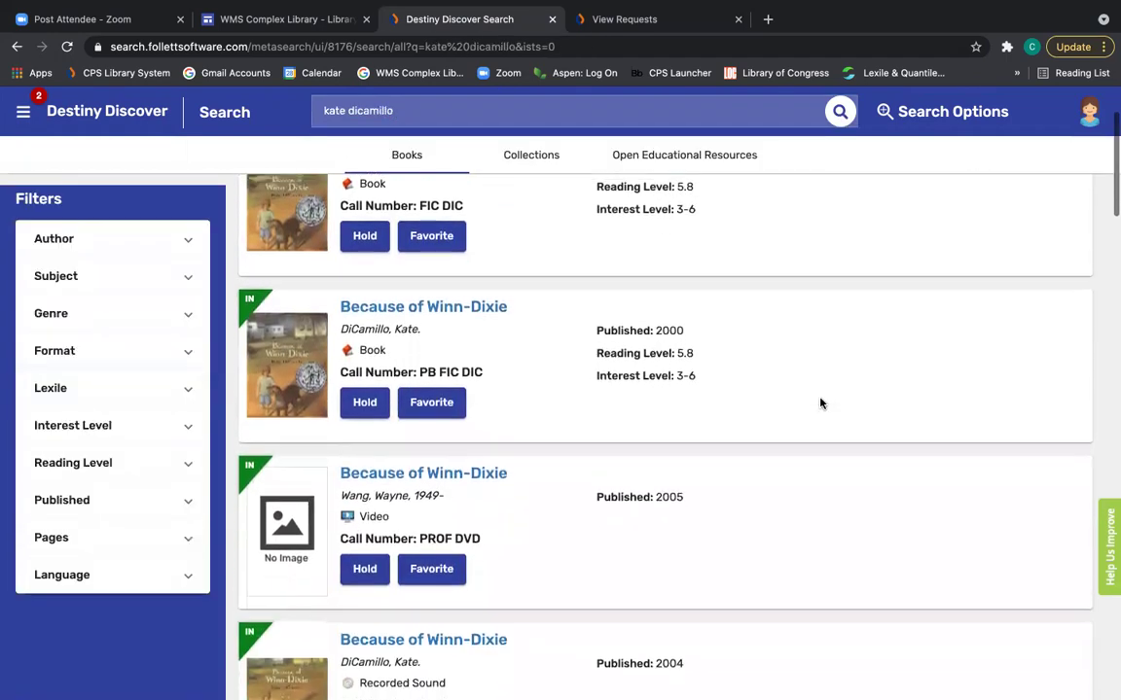
scroll(820, 403, down, 6)
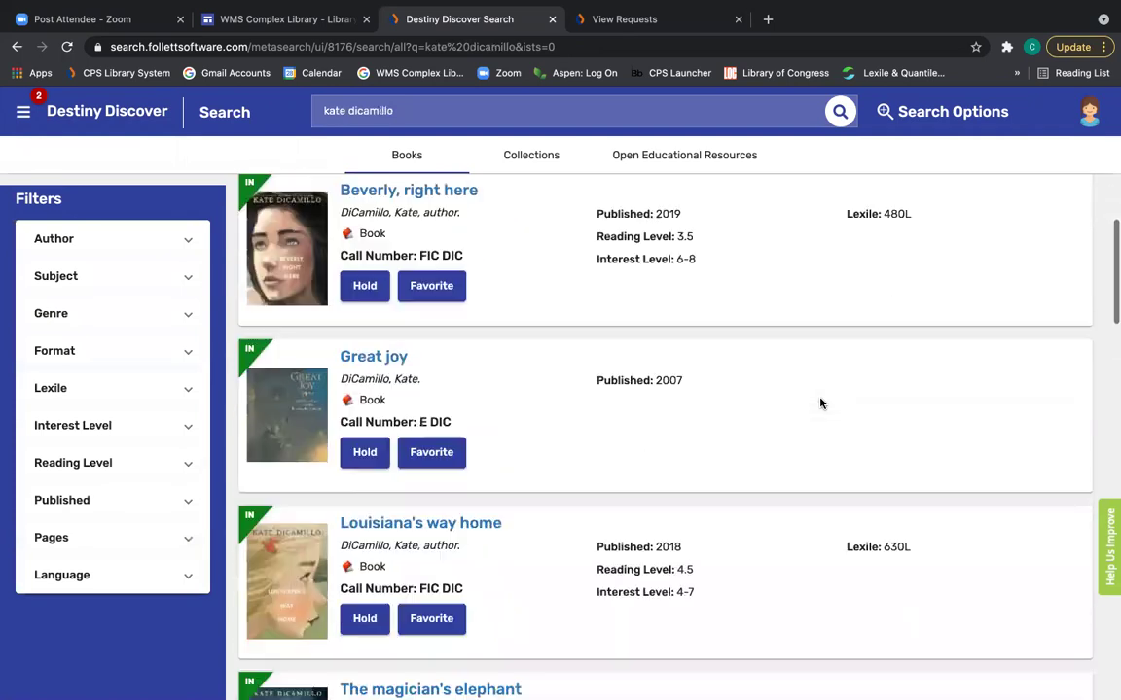
scroll(820, 402, down, 1)
scroll(820, 402, up, 2)
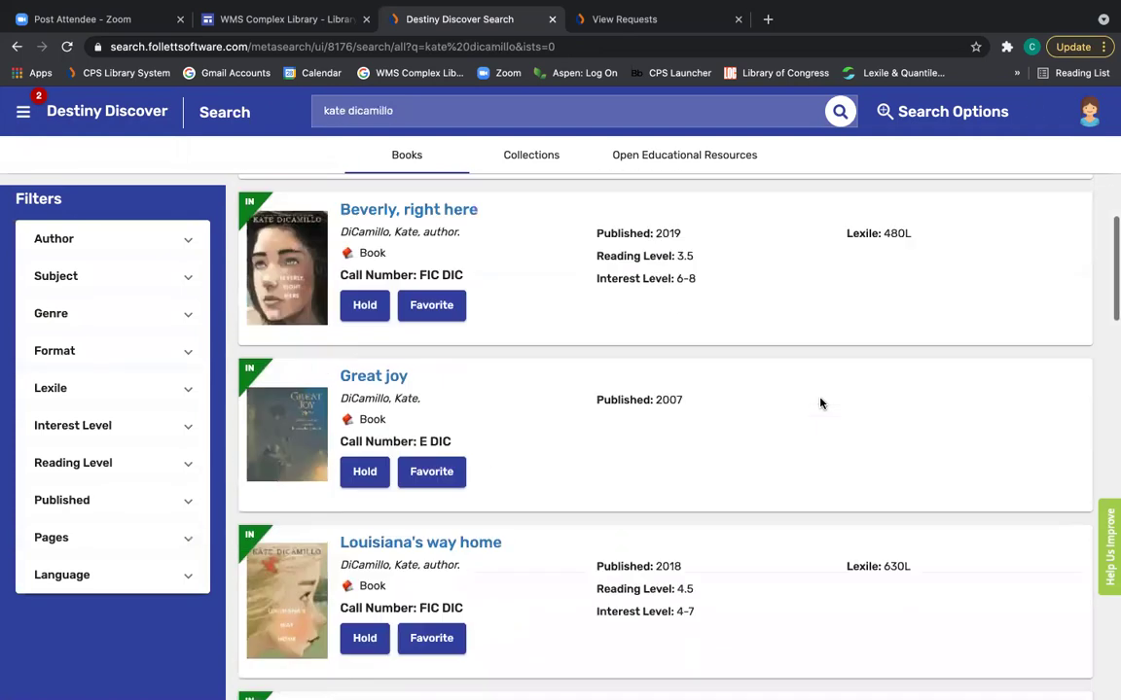
scroll(820, 403, up, 5)
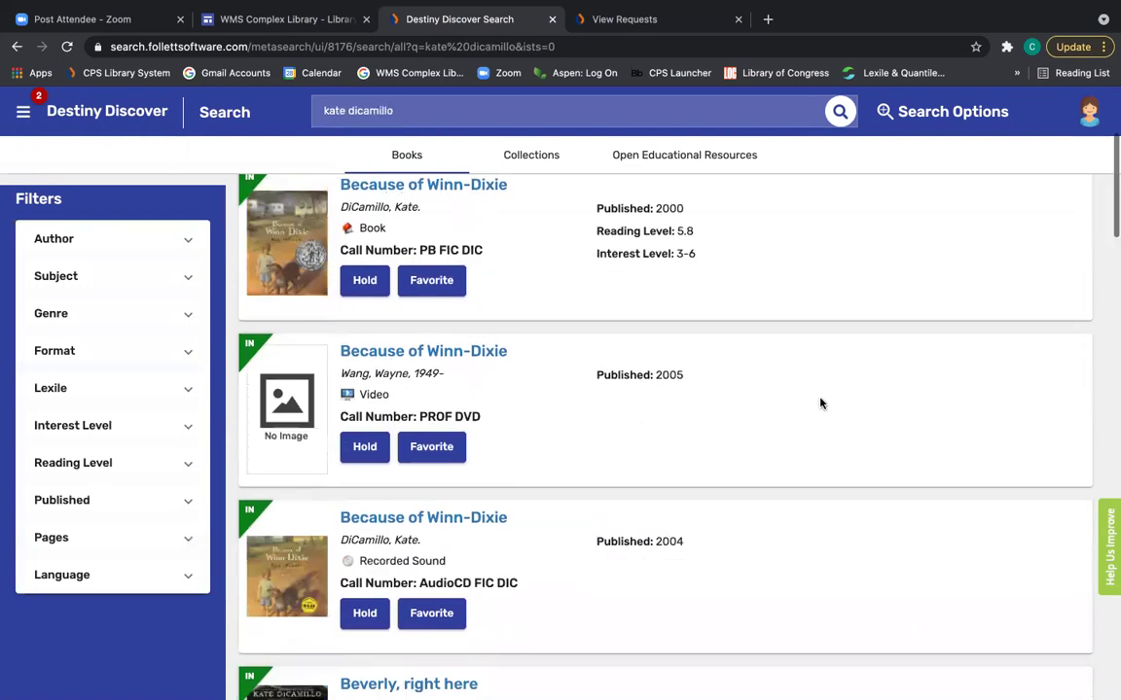
scroll(820, 402, up, 3)
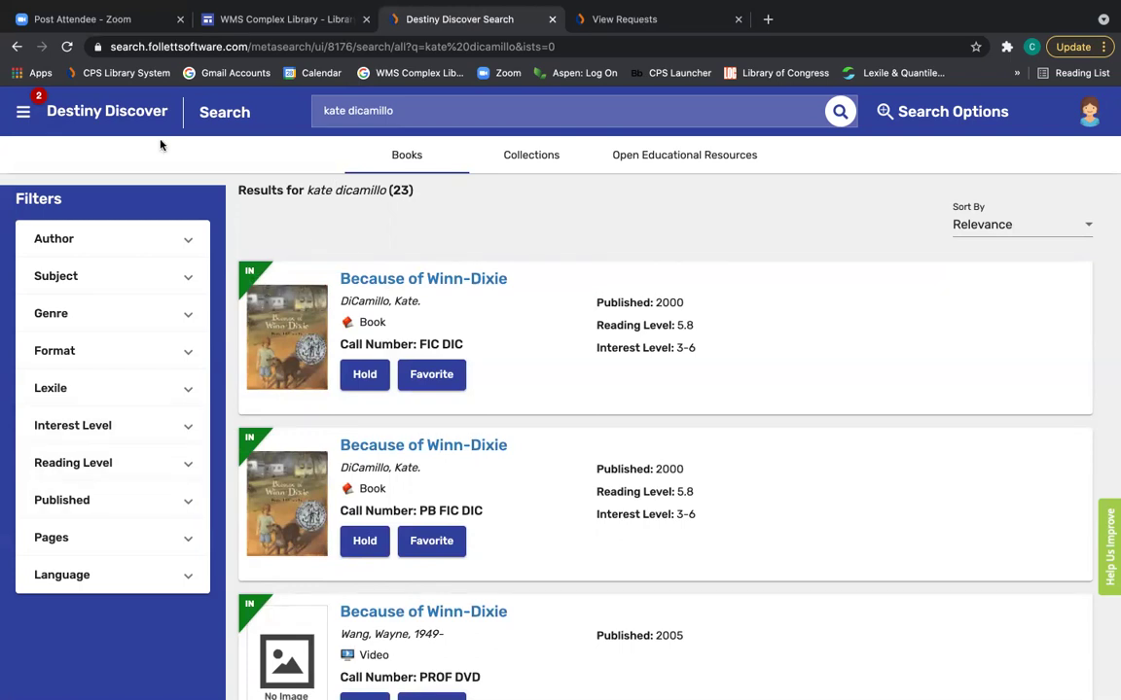
click(117, 102)
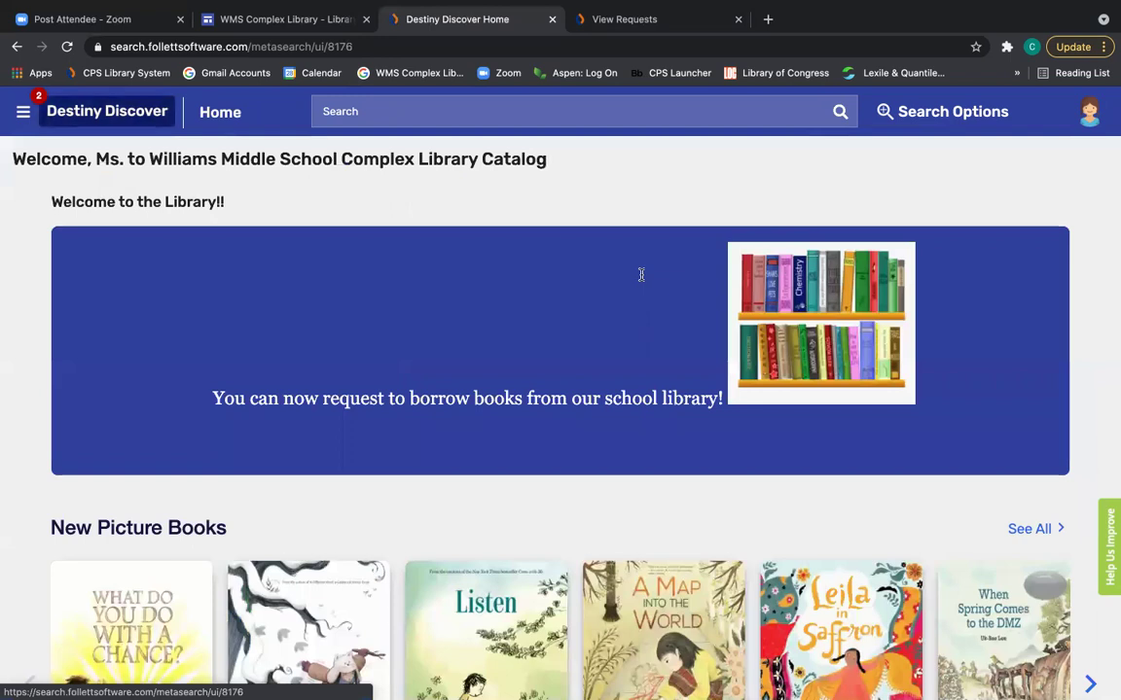